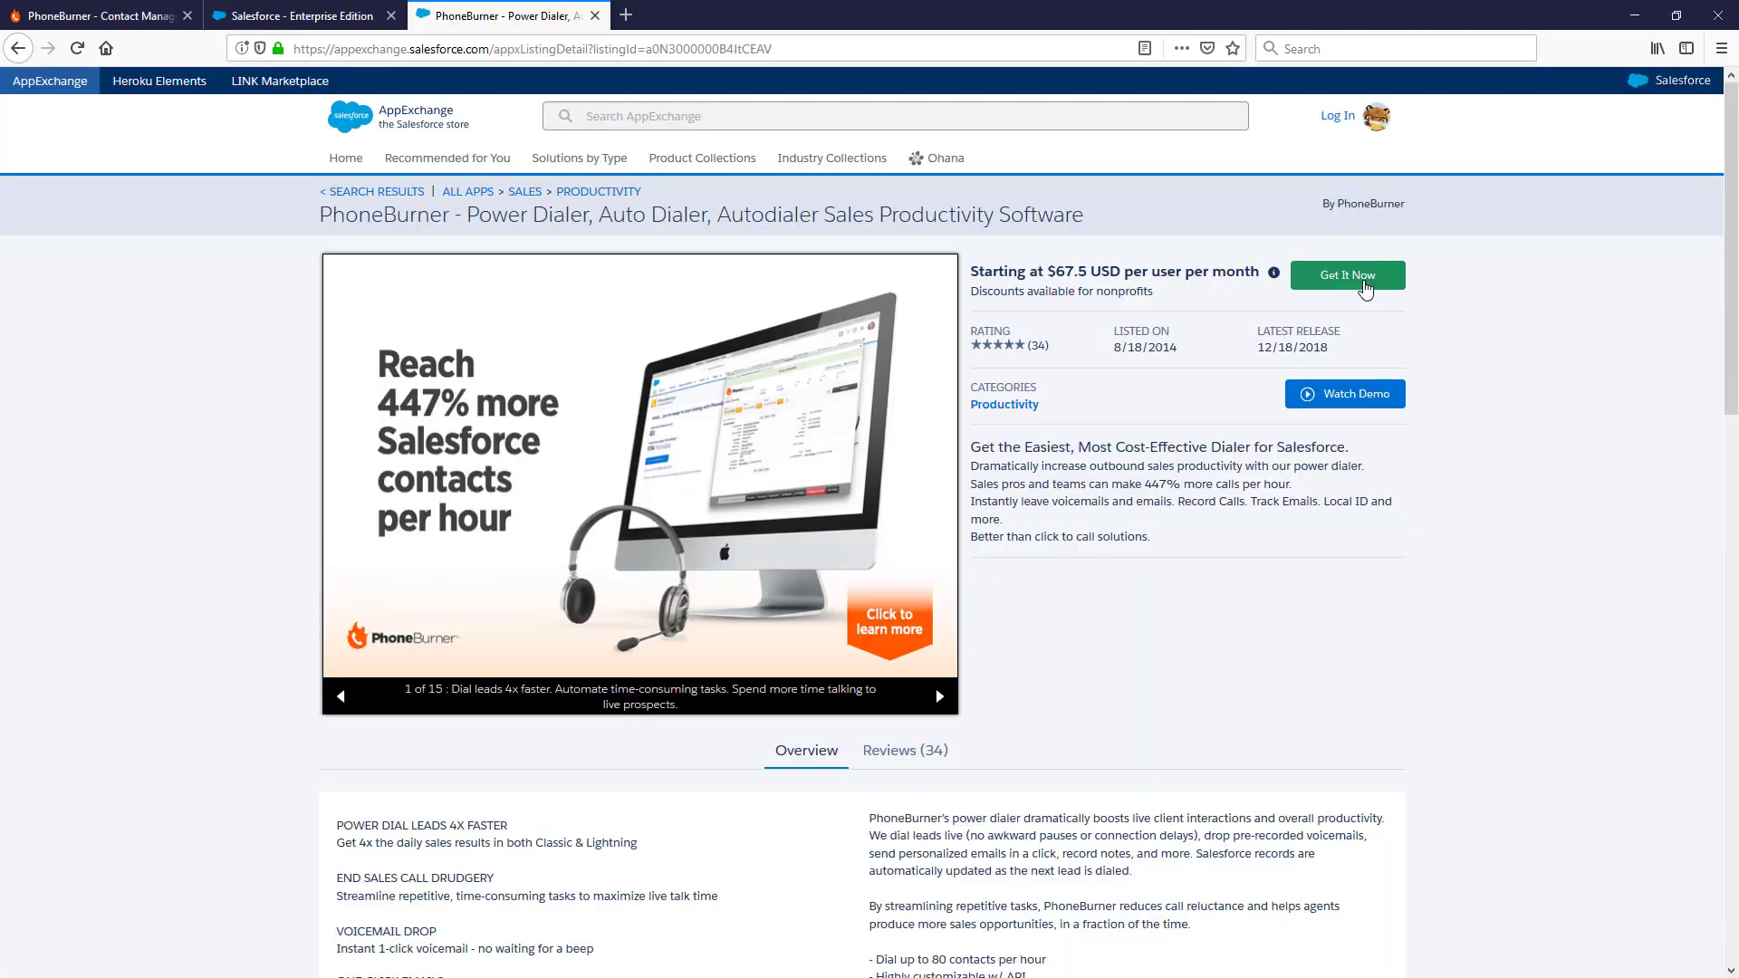
- Install the PhoneBurner Winter 2018 (2.5) package in production for all users, accepting the terms
{"action": "left_click", "coordinate": [1365, 287]}
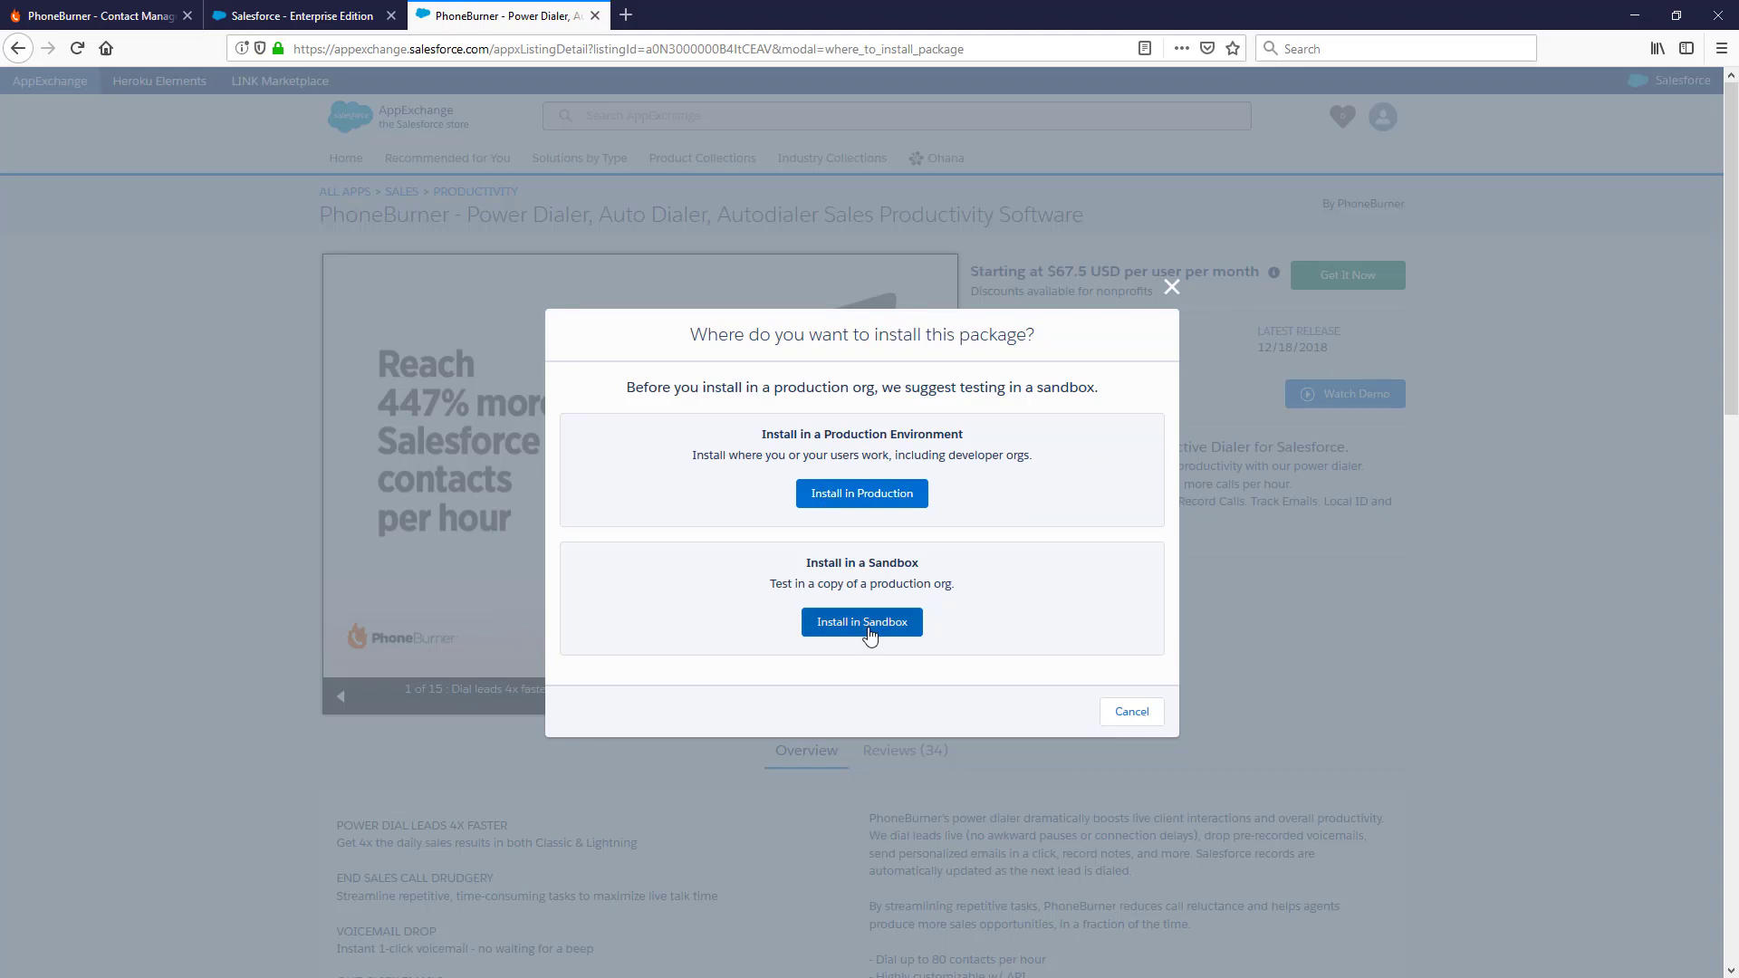
{"action": "left_click", "coordinate": [871, 500]}
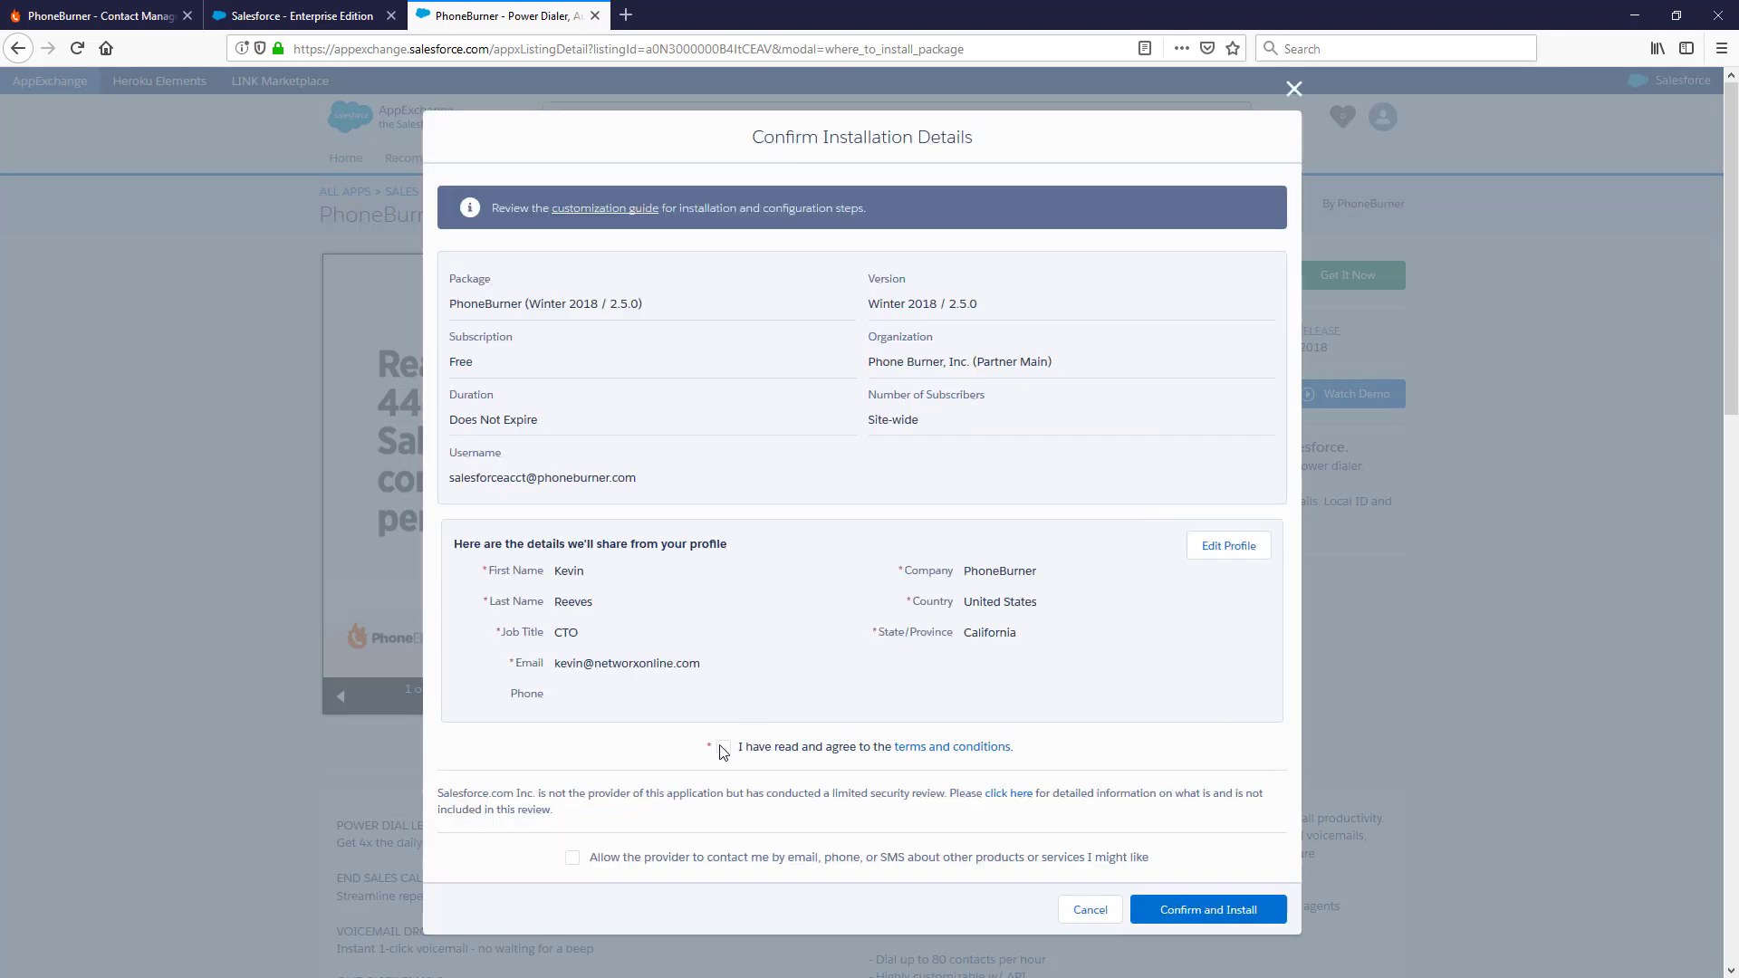
{"action": "left_click", "coordinate": [723, 748]}
{"action": "left_click", "coordinate": [573, 856]}
{"action": "left_click", "coordinate": [1210, 910]}
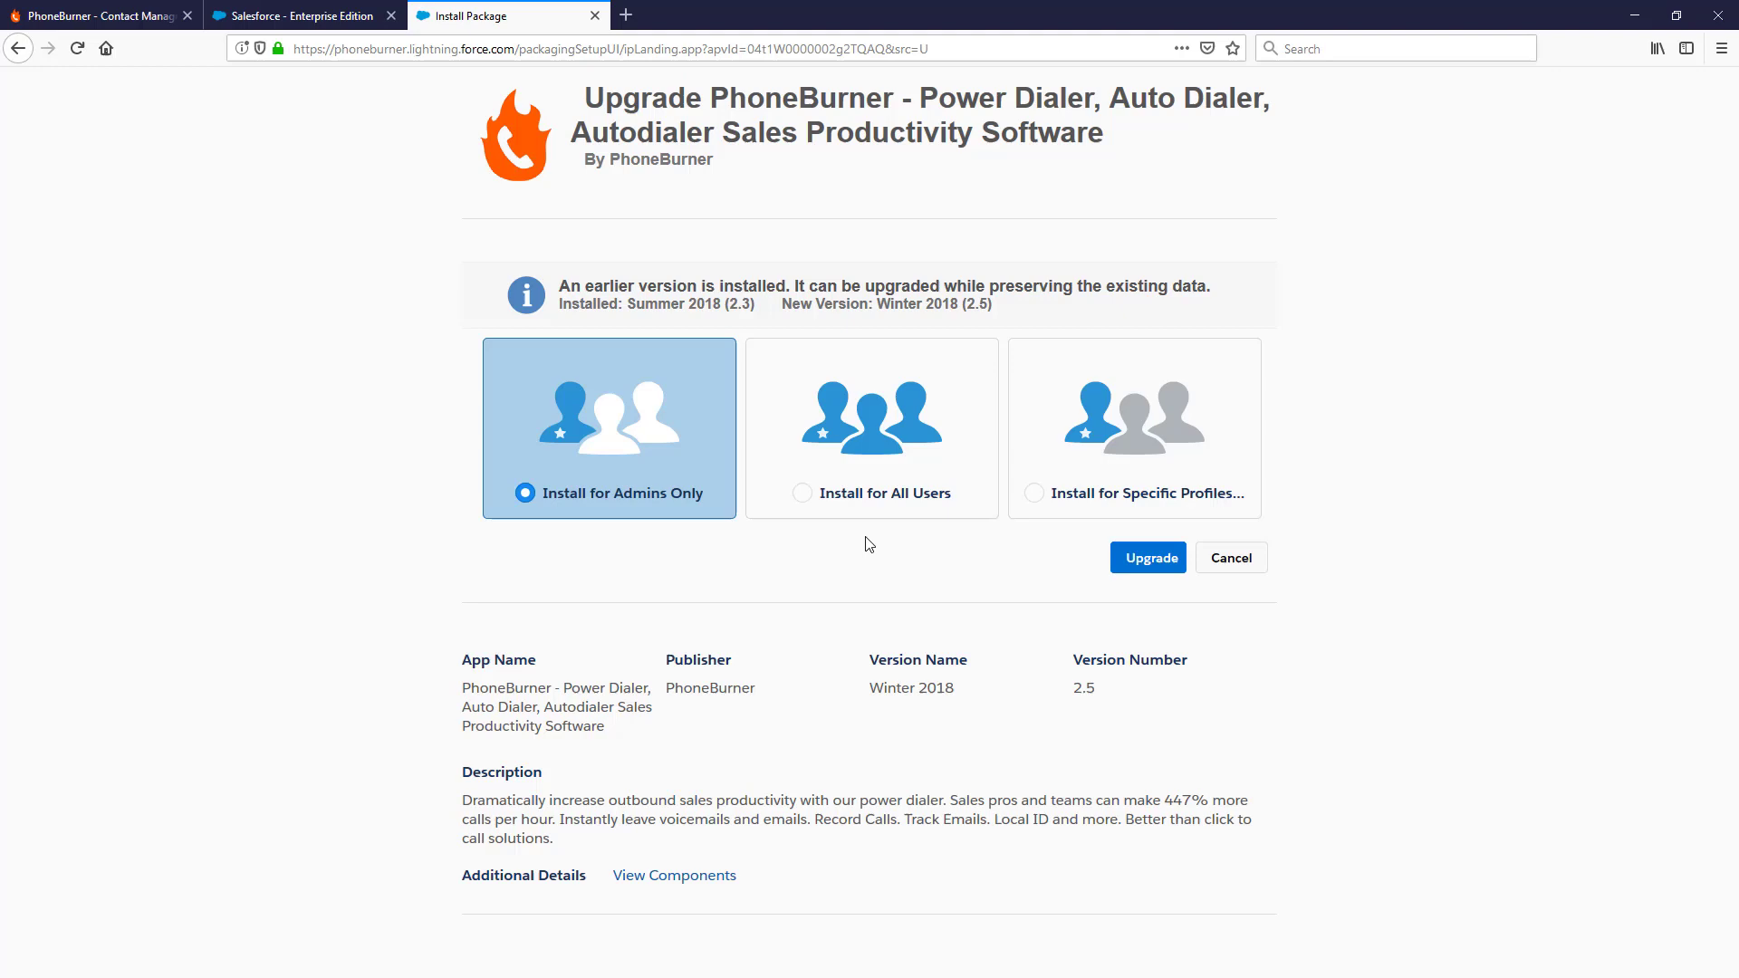
{"action": "left_click", "coordinate": [866, 498]}
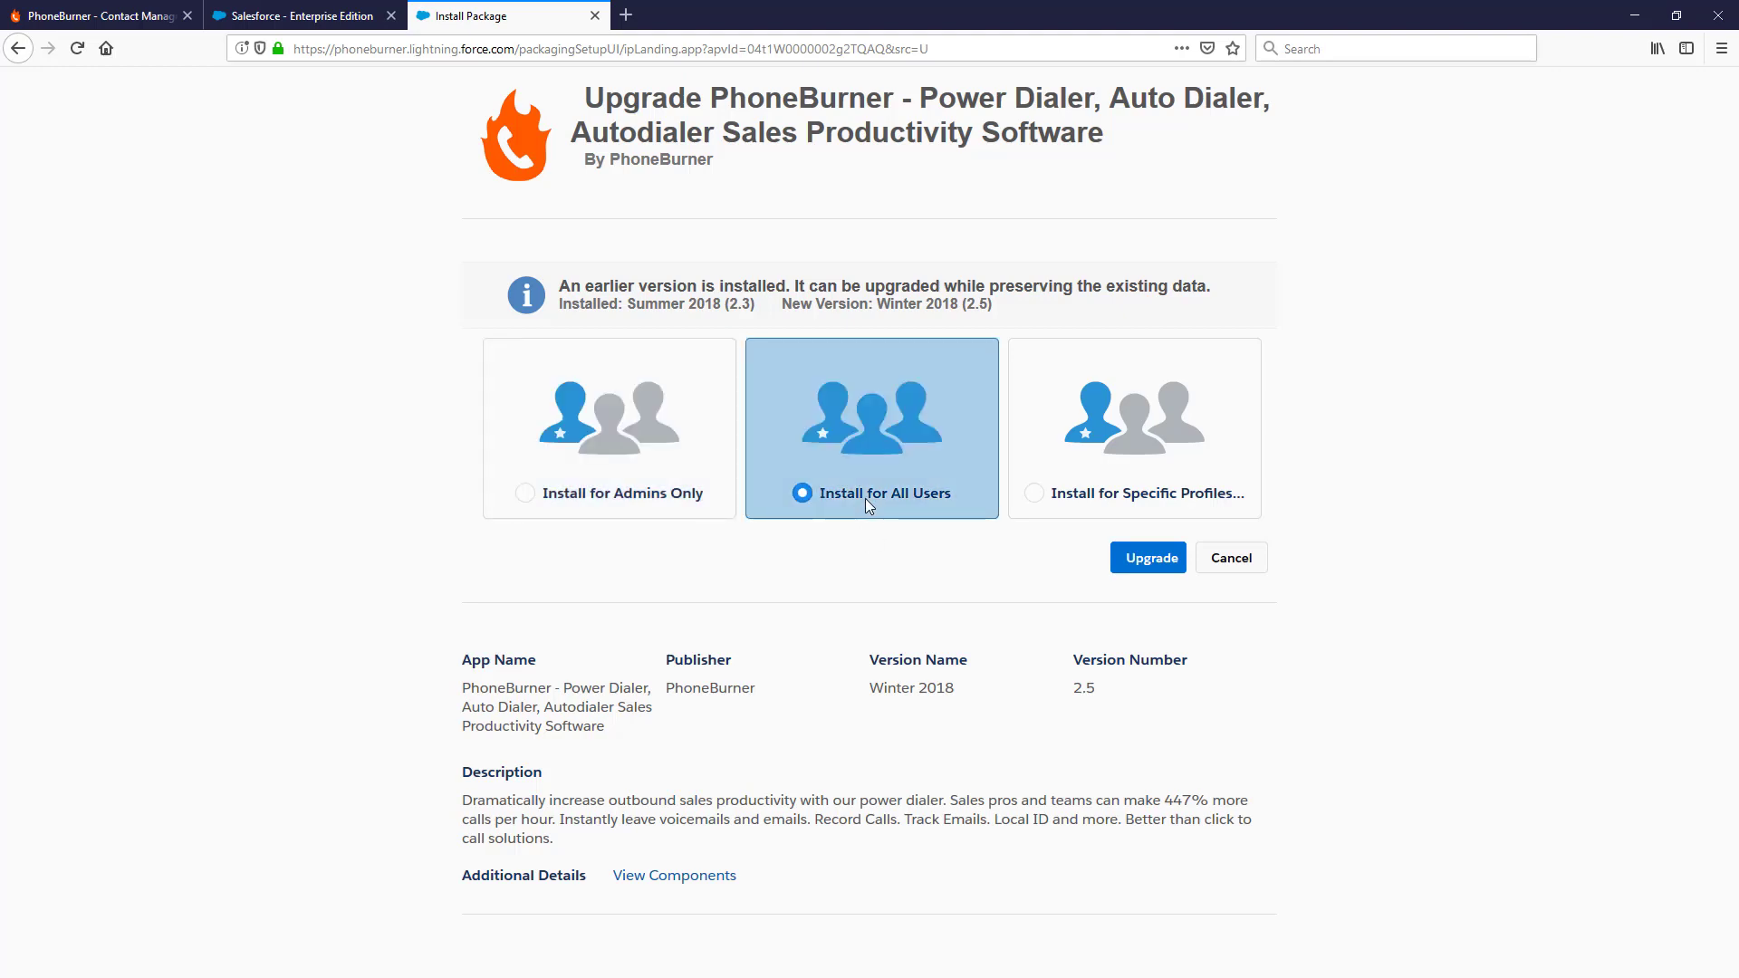
{"action": "left_click", "coordinate": [305, 15]}
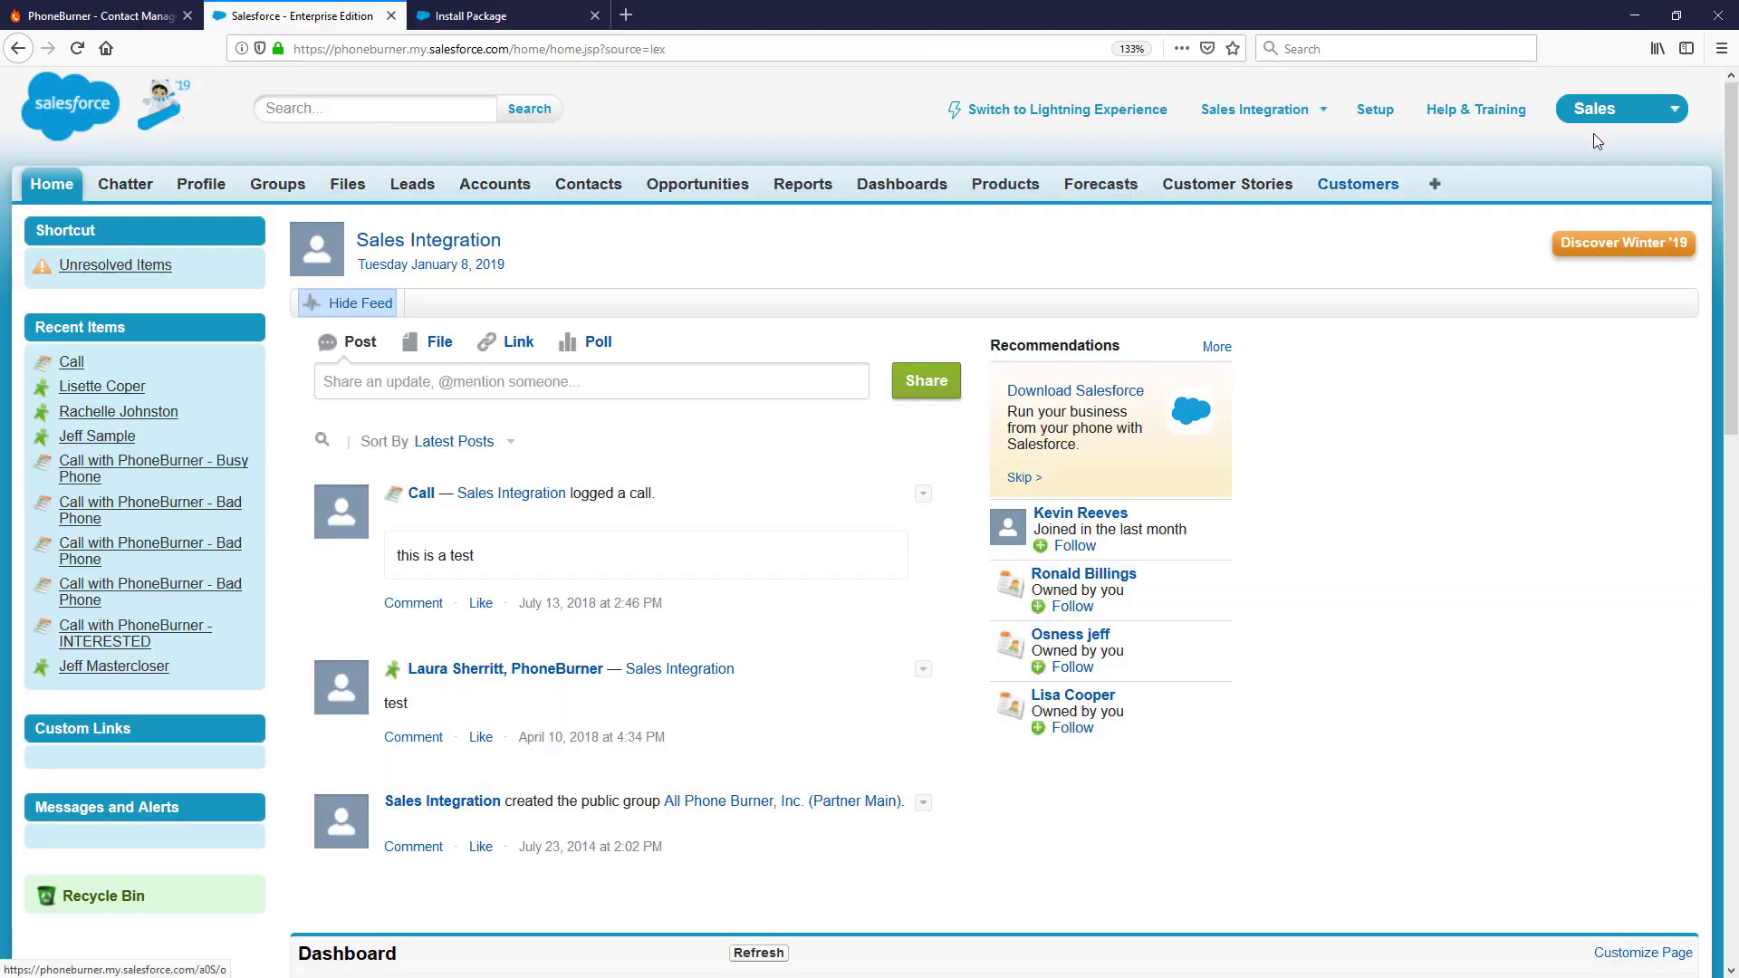
- Switch to Lightning Experience and bring up the PhoneBurner app's Account configuration page
{"action": "left_click", "coordinate": [1616, 111]}
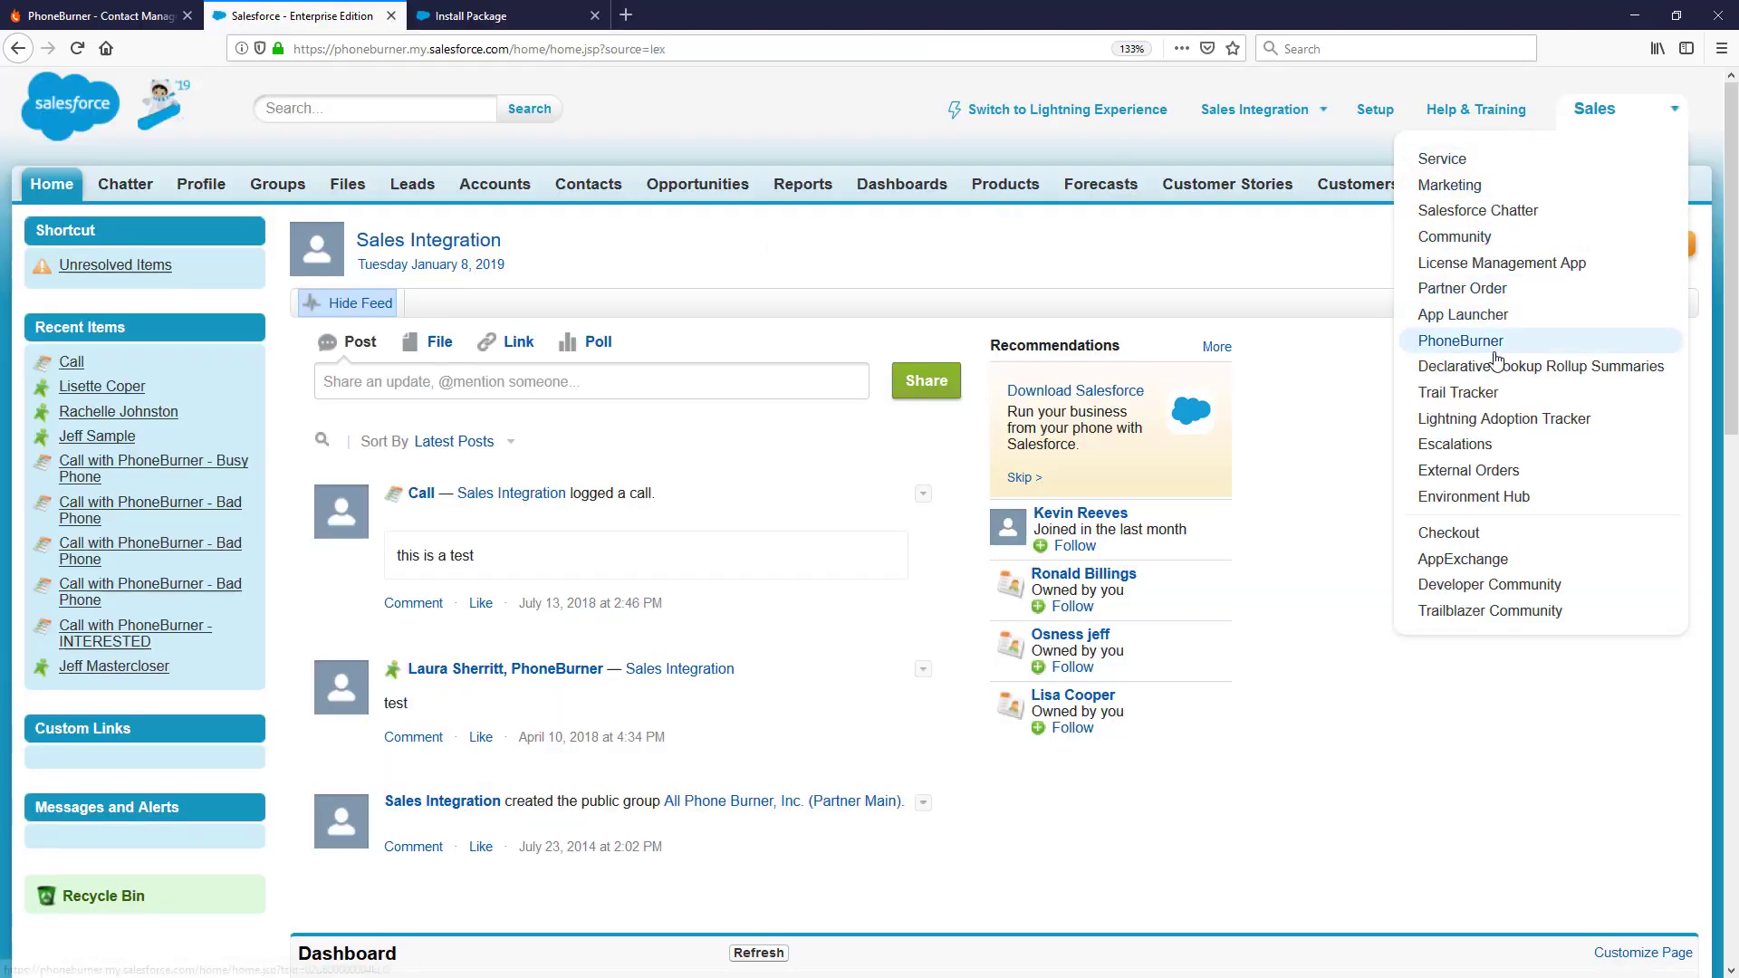
{"action": "left_click", "coordinate": [1076, 110]}
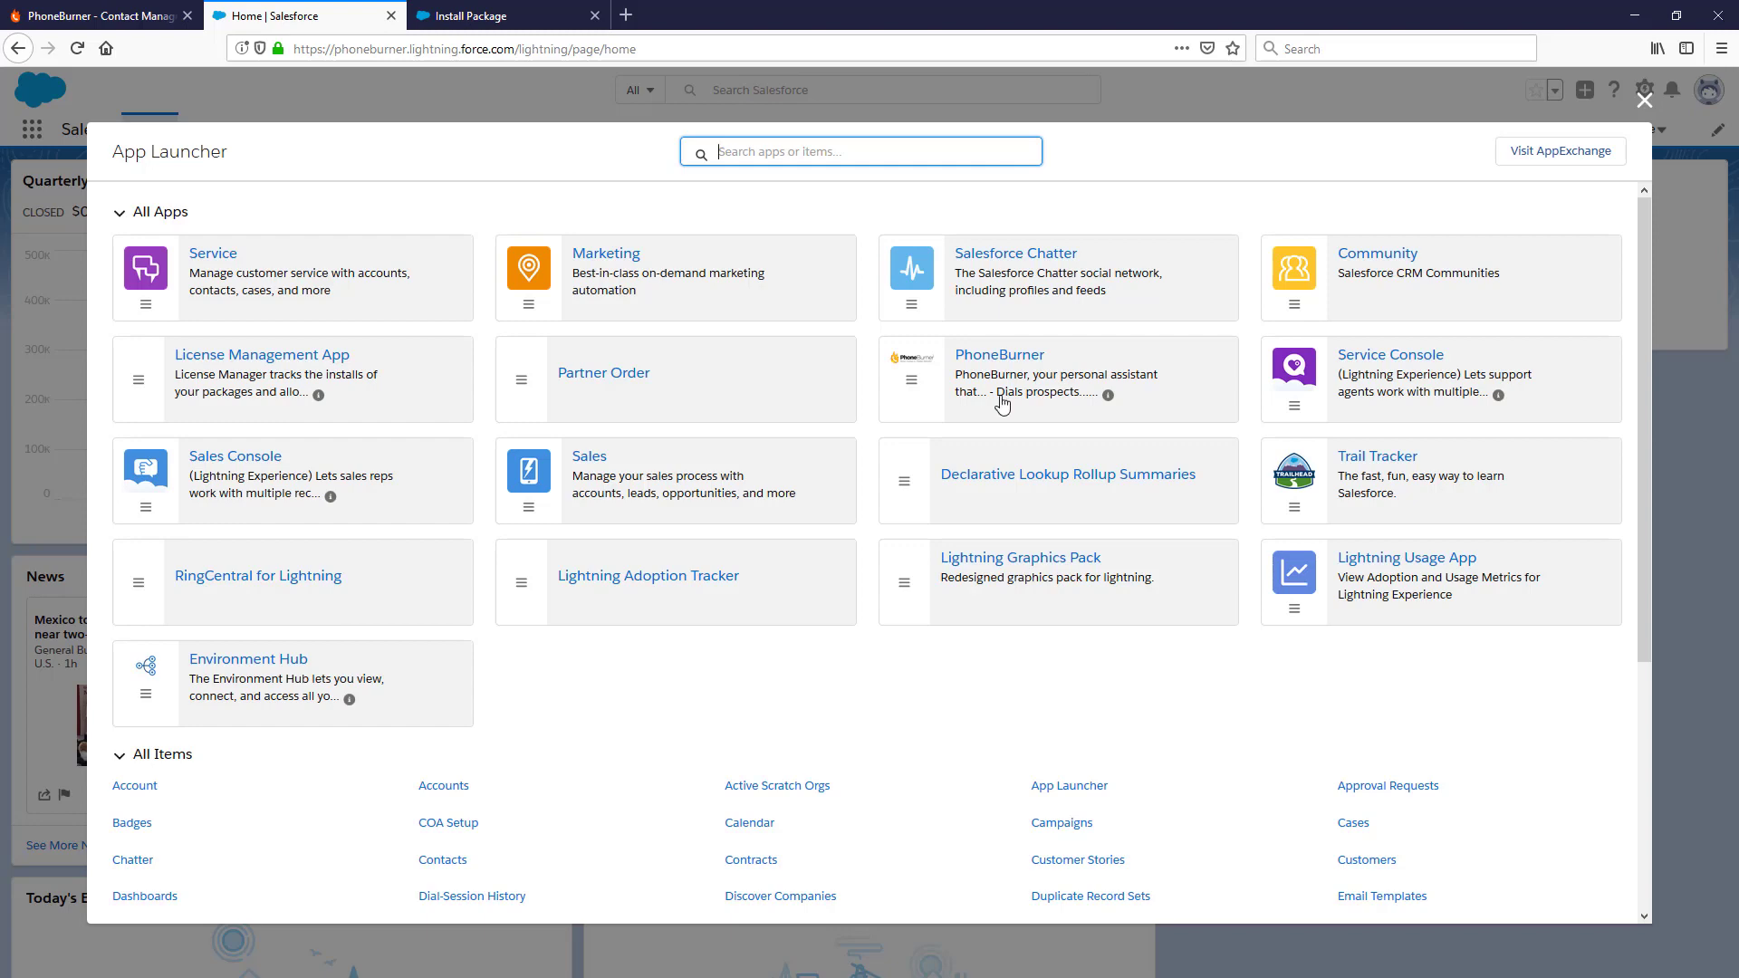
{"action": "left_click", "coordinate": [1011, 365]}
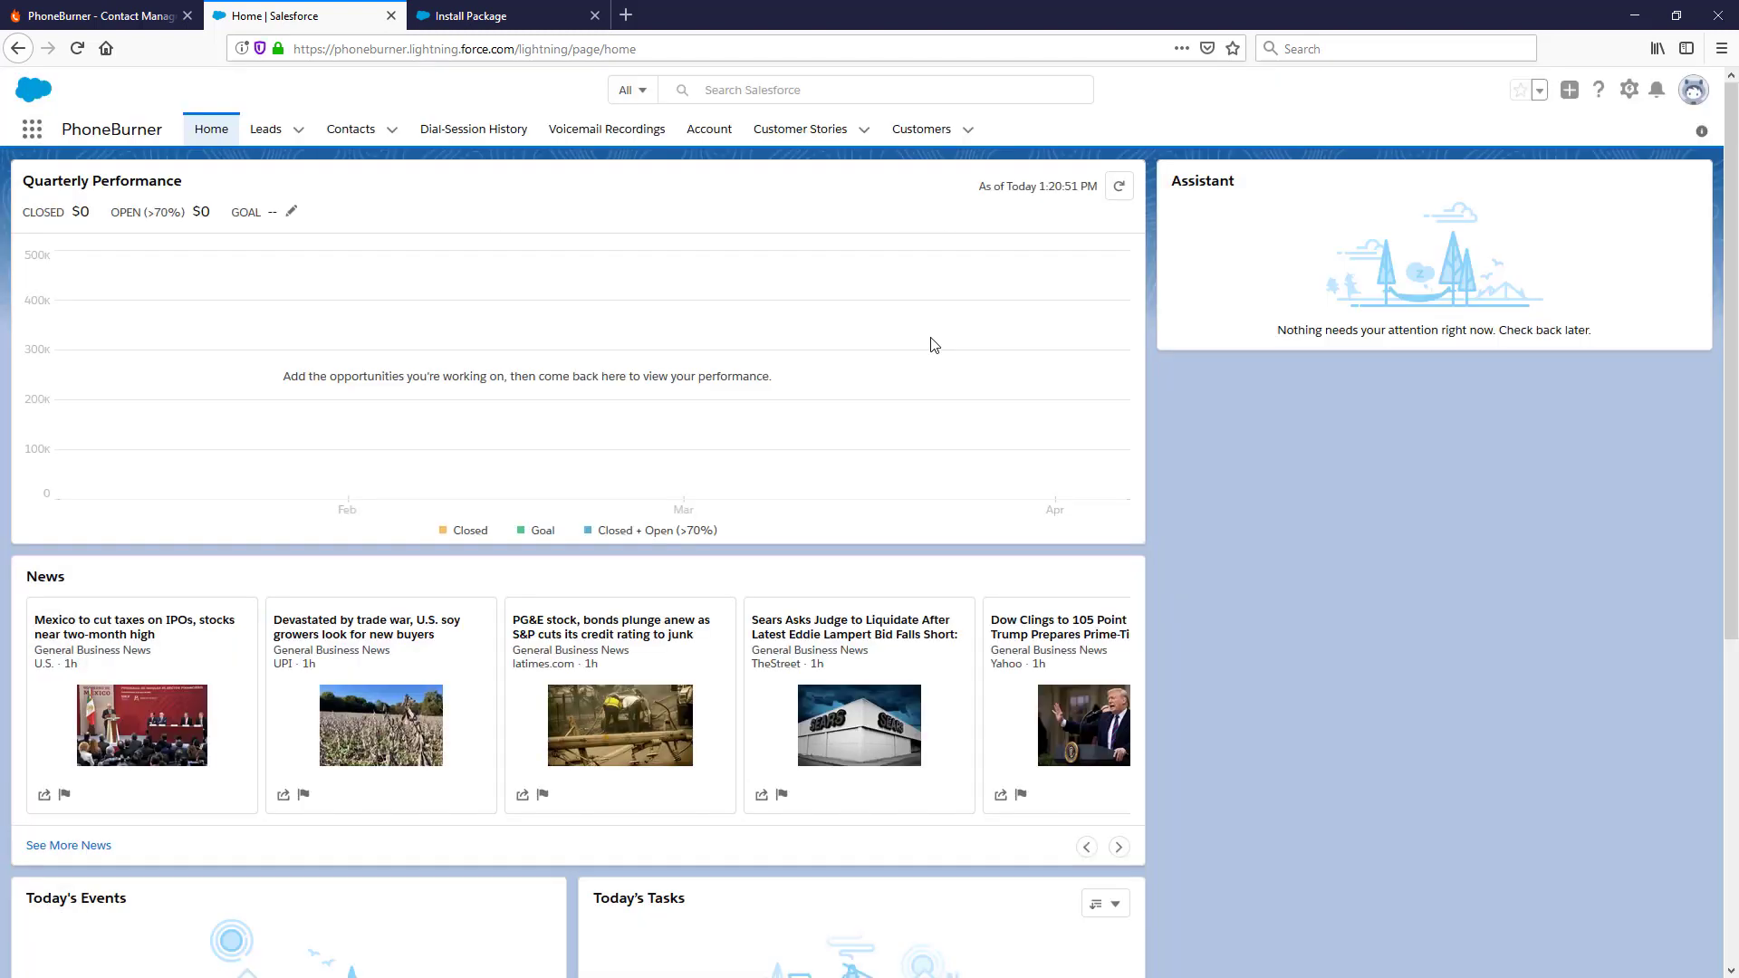
{"action": "left_click", "coordinate": [696, 132]}
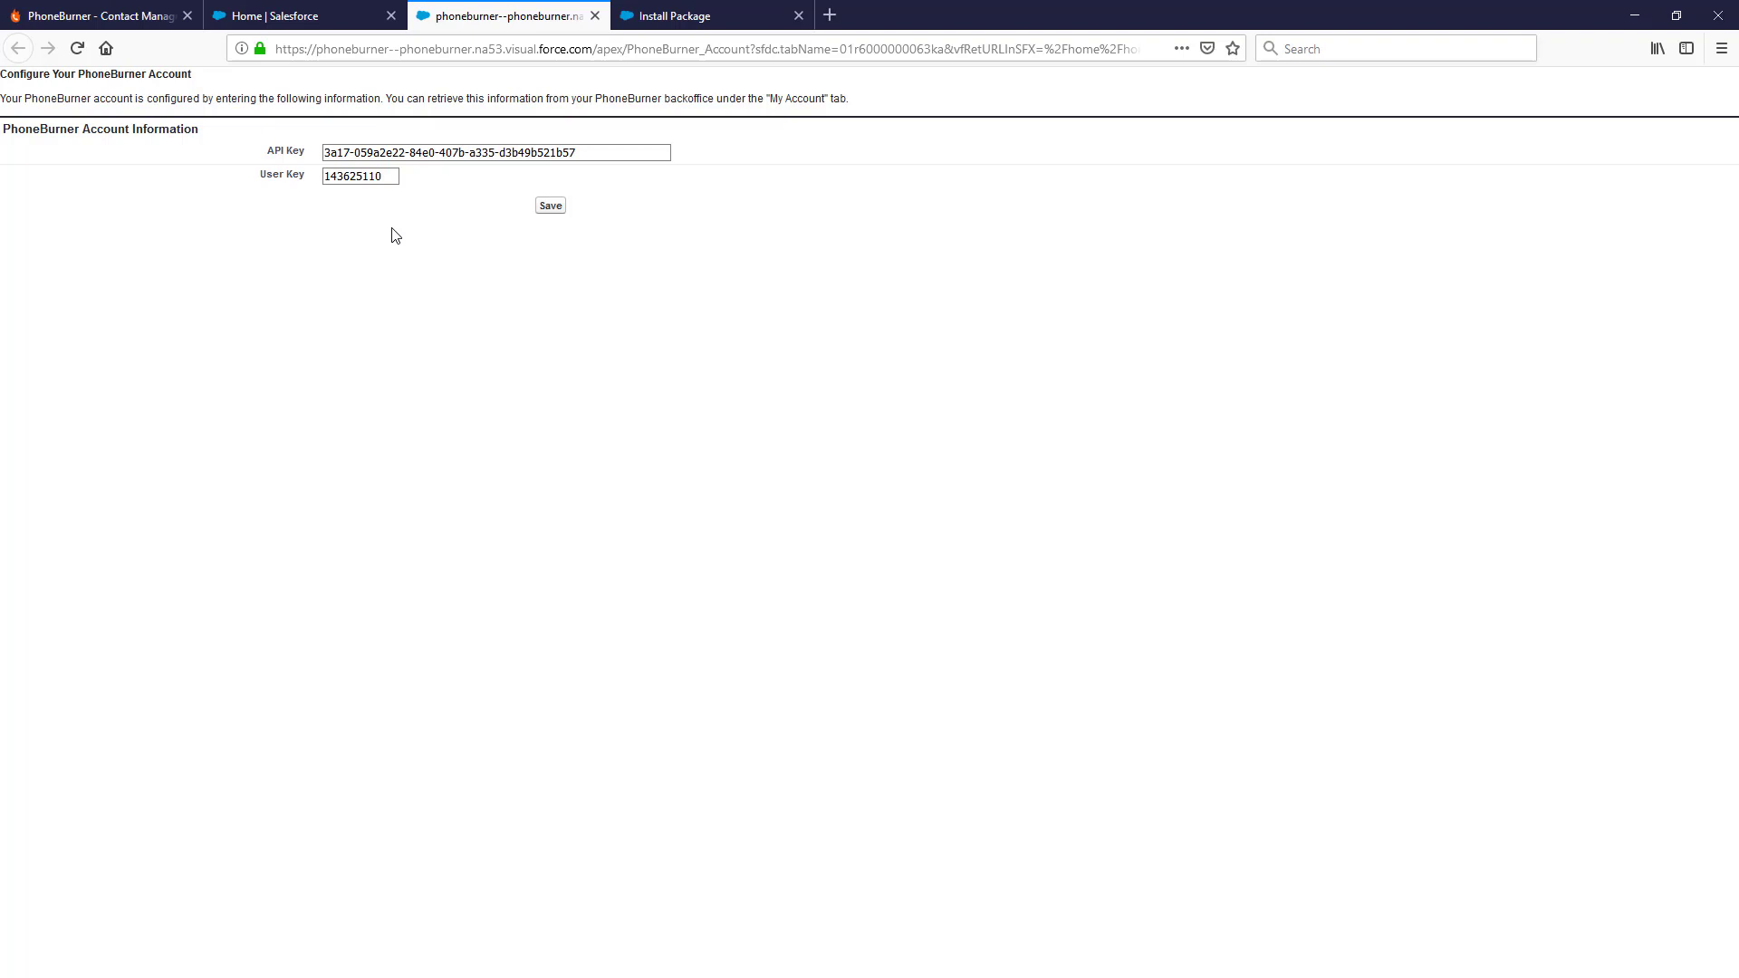
- Check the API Key and User Key on PhoneBurner's Salesforce Integration page against Salesforce's
{"action": "left_click", "coordinate": [106, 20]}
{"action": "left_click", "coordinate": [1568, 108]}
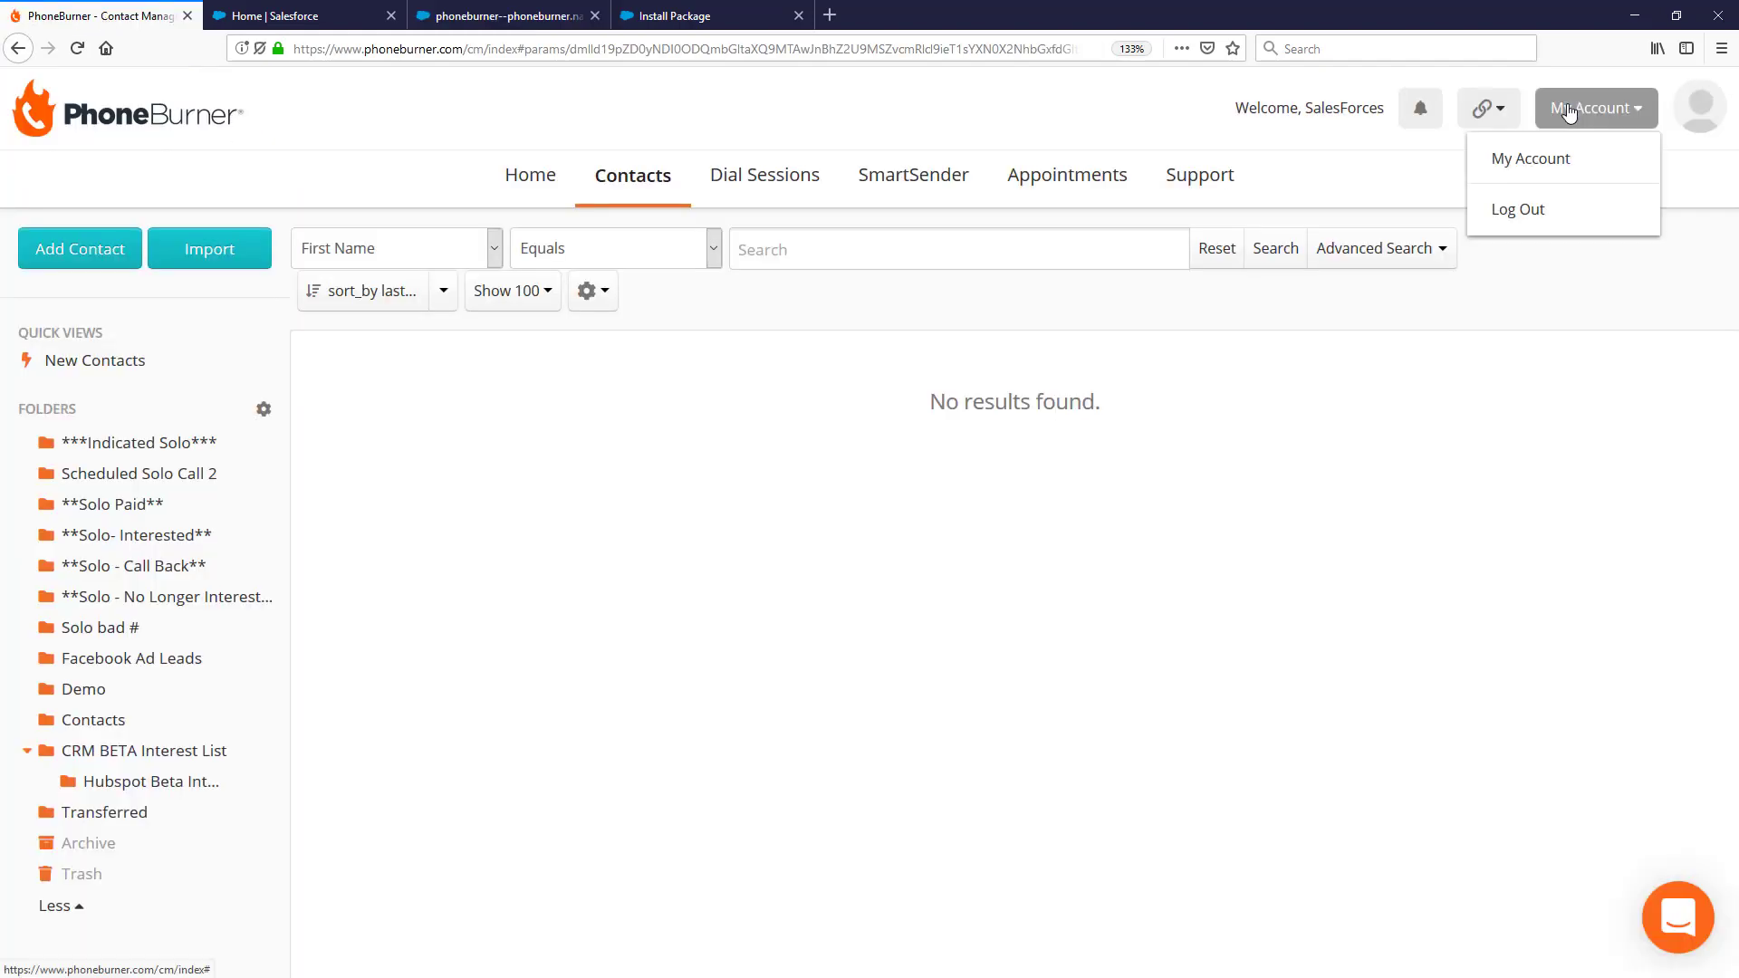
{"action": "left_click", "coordinate": [1537, 165]}
{"action": "left_click", "coordinate": [615, 597]}
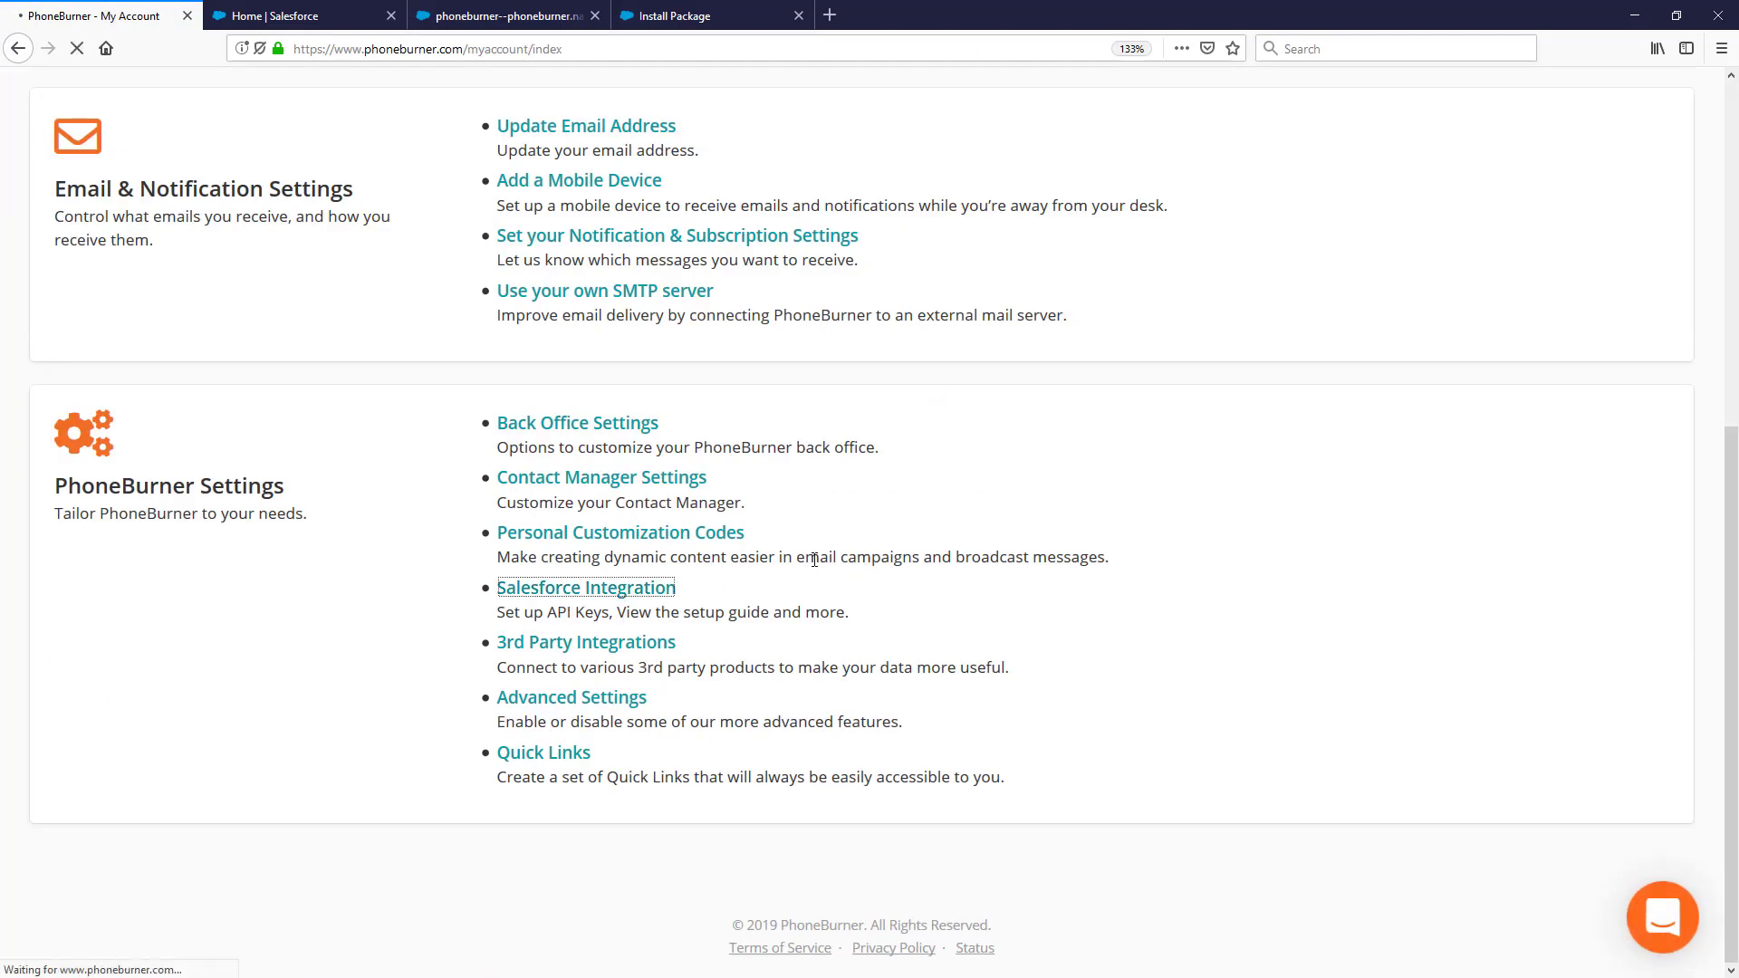
{"action": "left_click_drag", "start_coordinate": [183, 430], "coordinate": [91, 464]}
{"action": "left_click", "coordinate": [155, 190]}
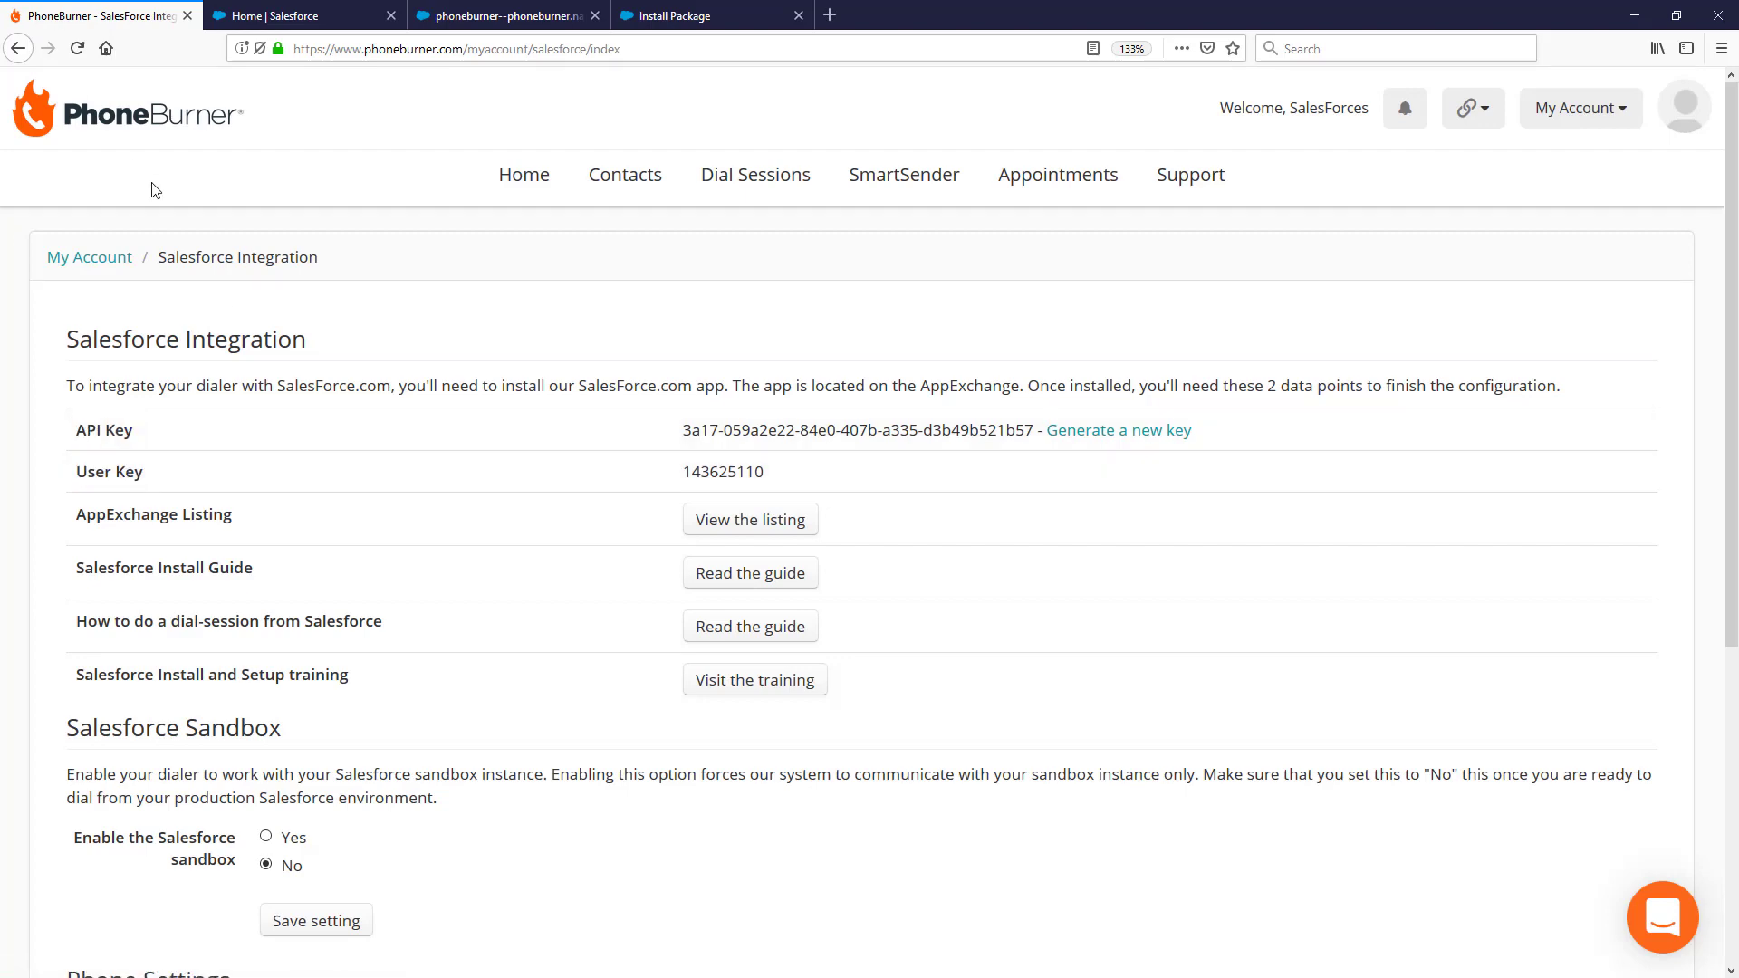
{"action": "left_click", "coordinate": [448, 18]}
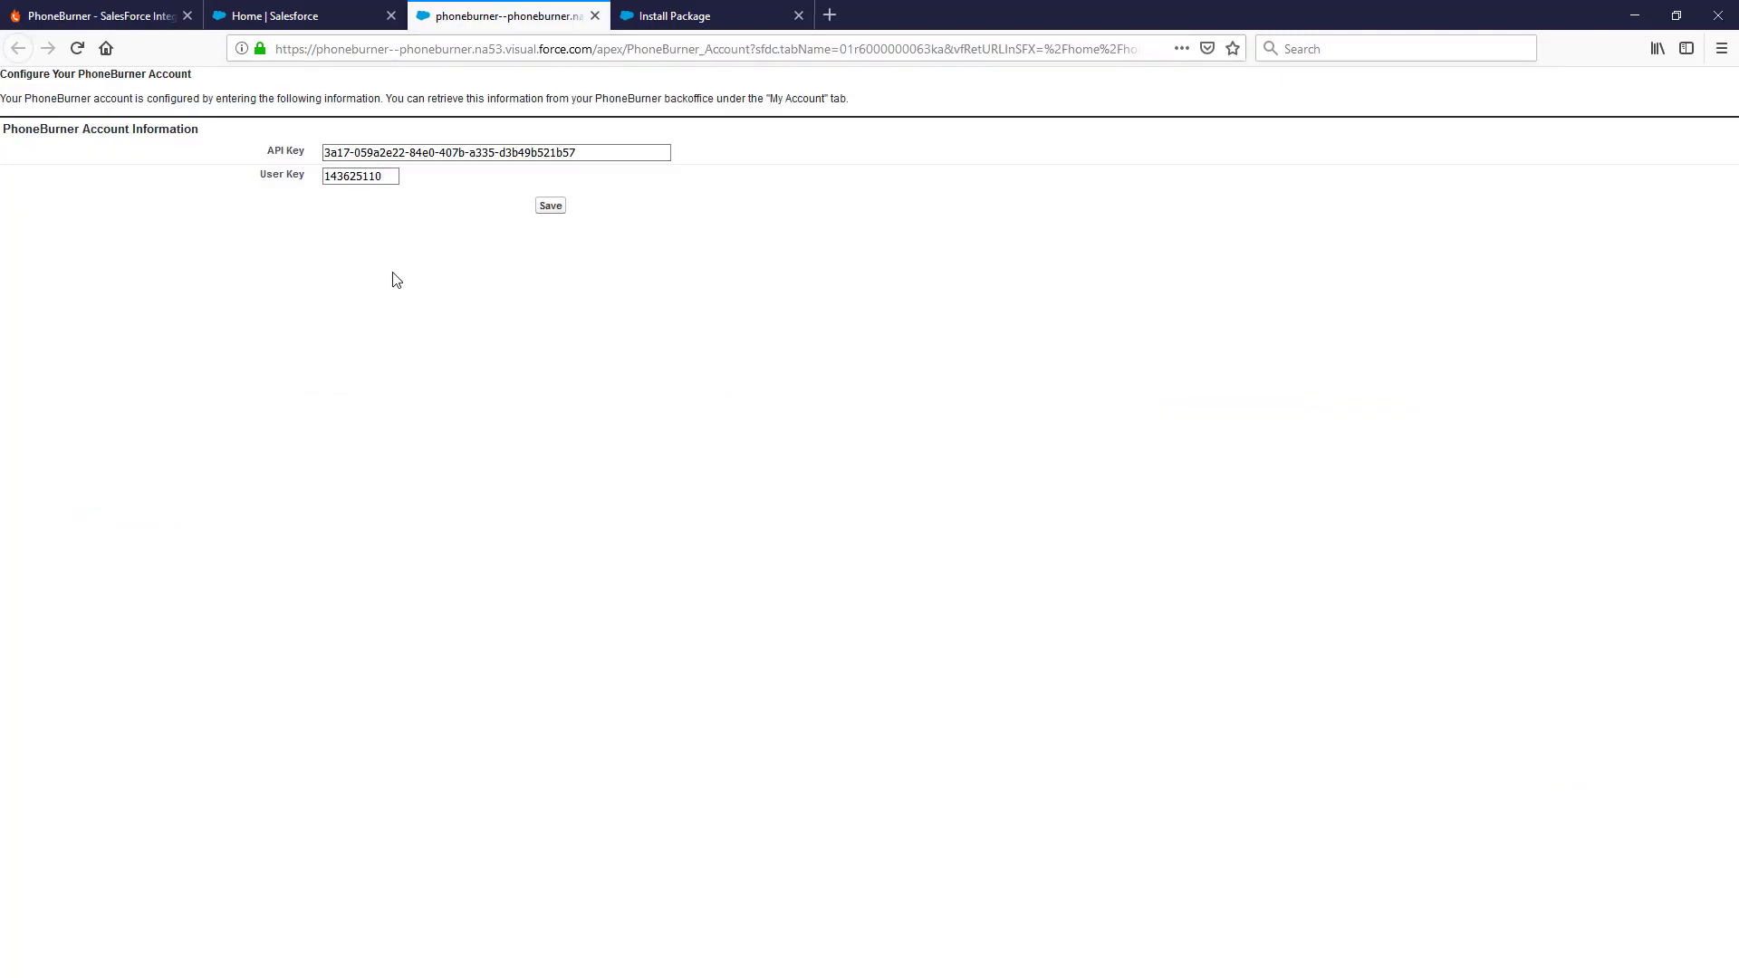
- Select all 13 leads in the DEMO Leads list view and begin a PhoneBurner session
{"action": "left_click", "coordinate": [288, 19]}
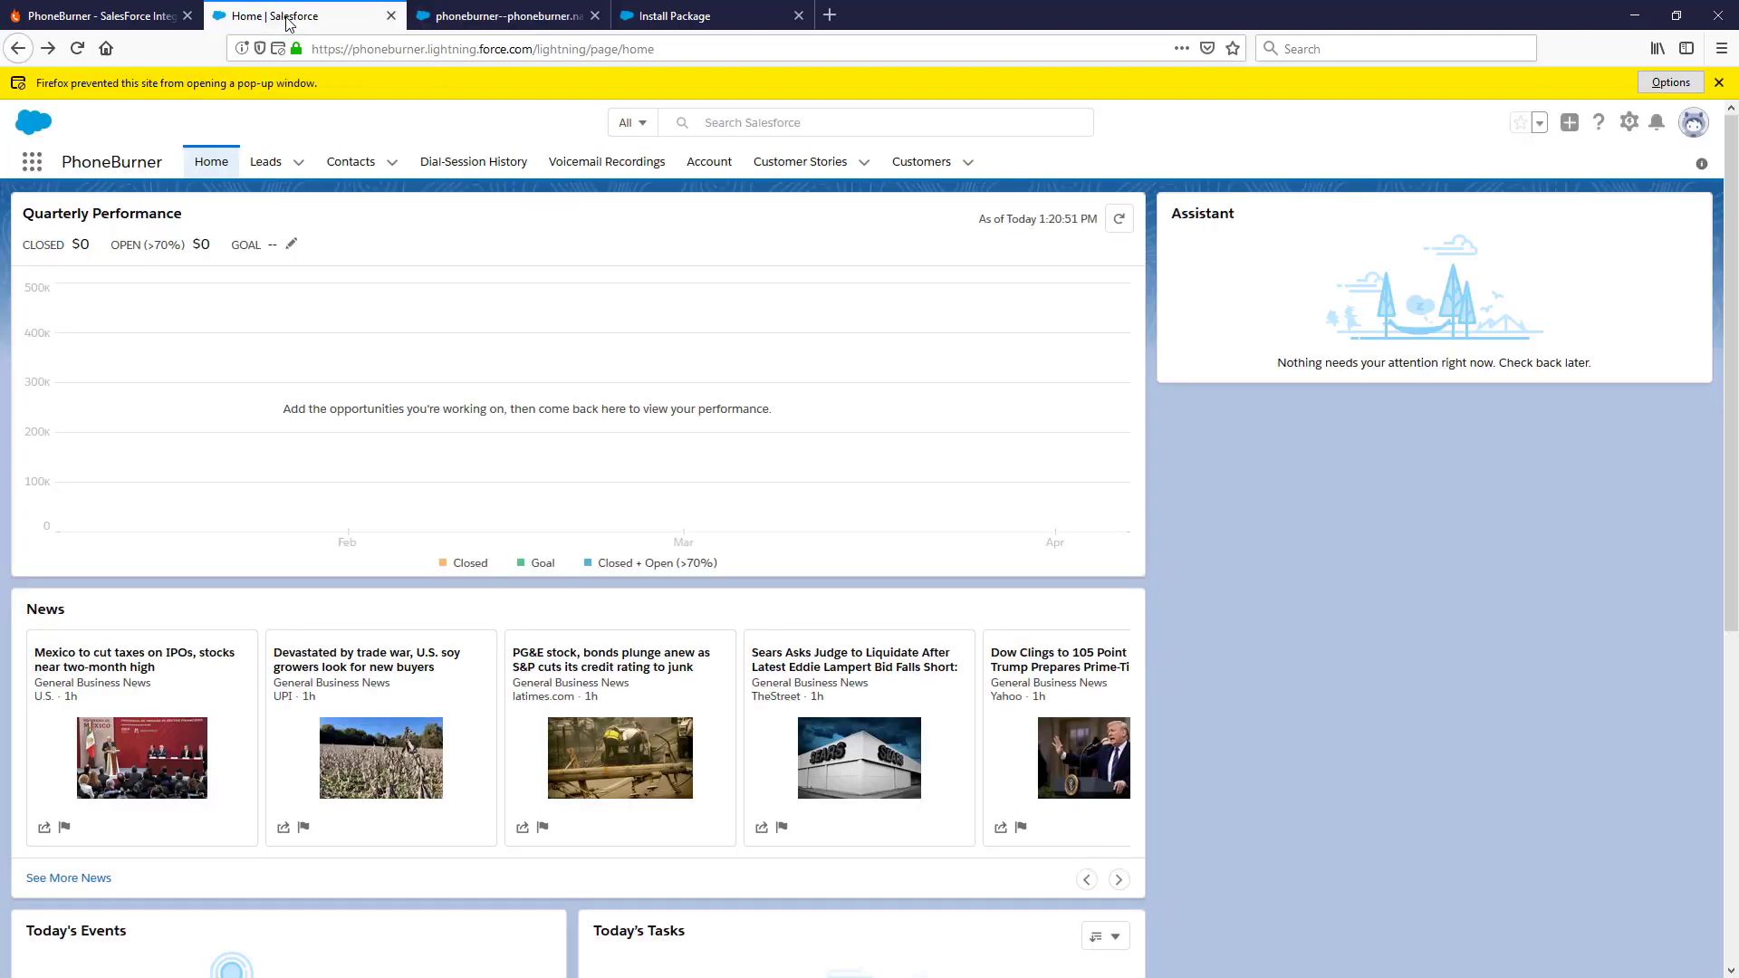
{"action": "left_click", "coordinate": [268, 164]}
{"action": "left_click", "coordinate": [148, 232]}
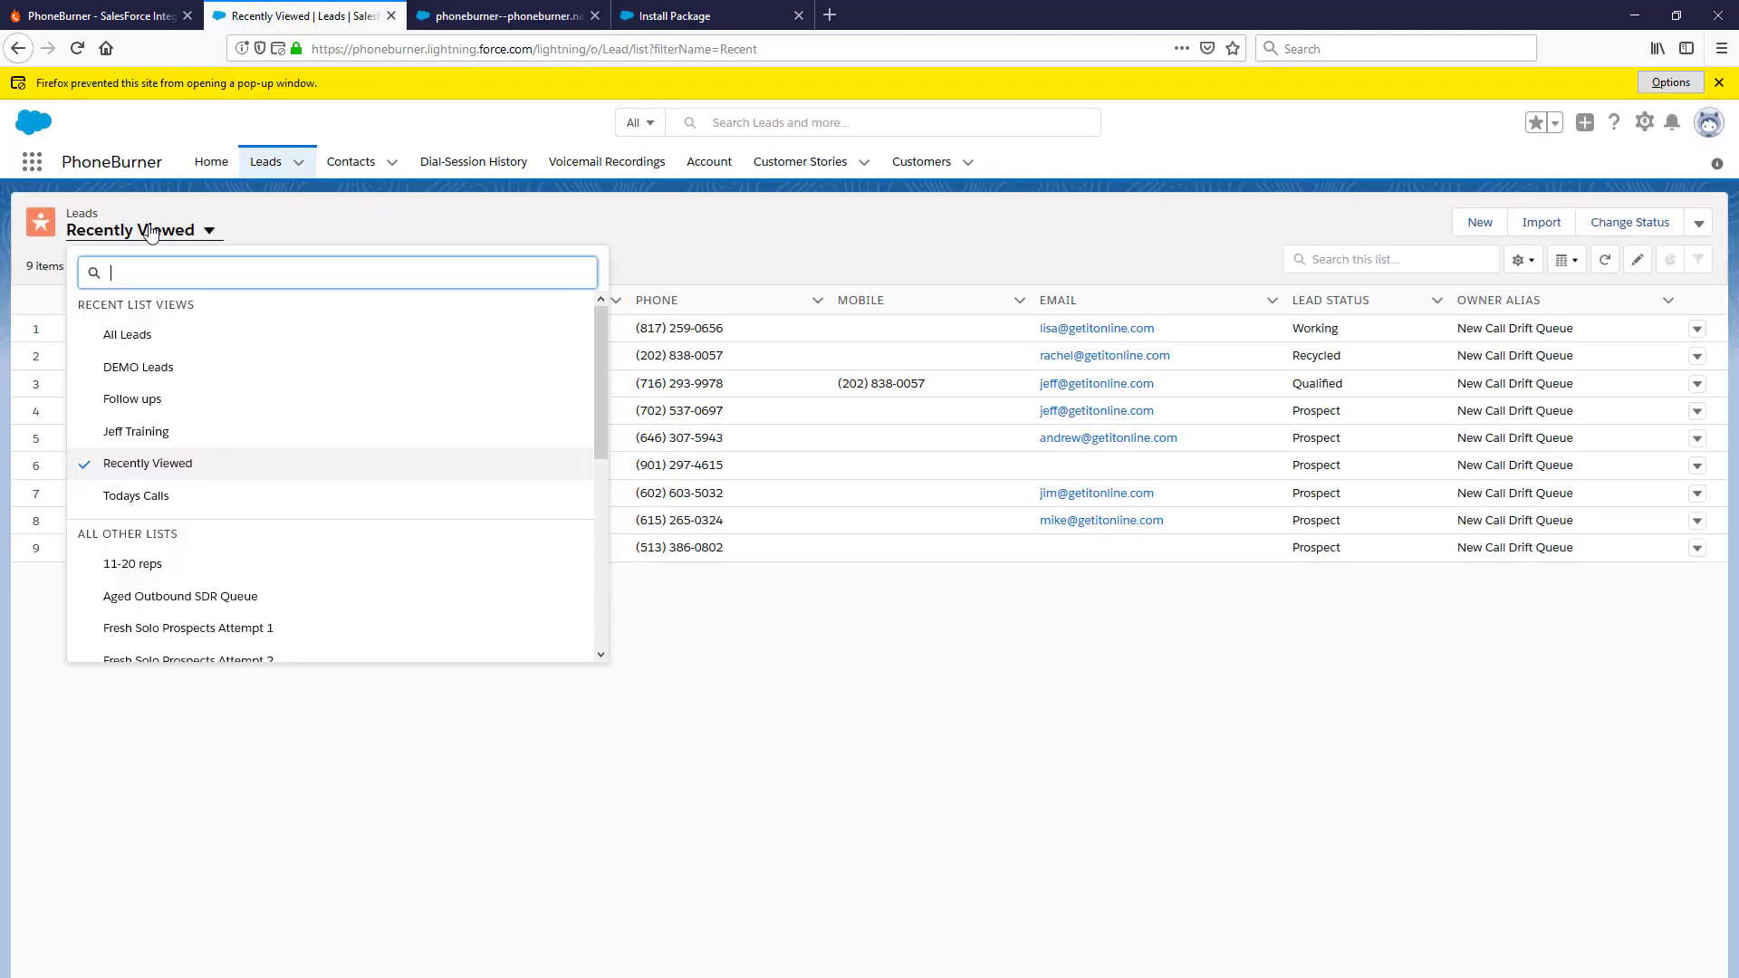
{"action": "left_click", "coordinate": [136, 367]}
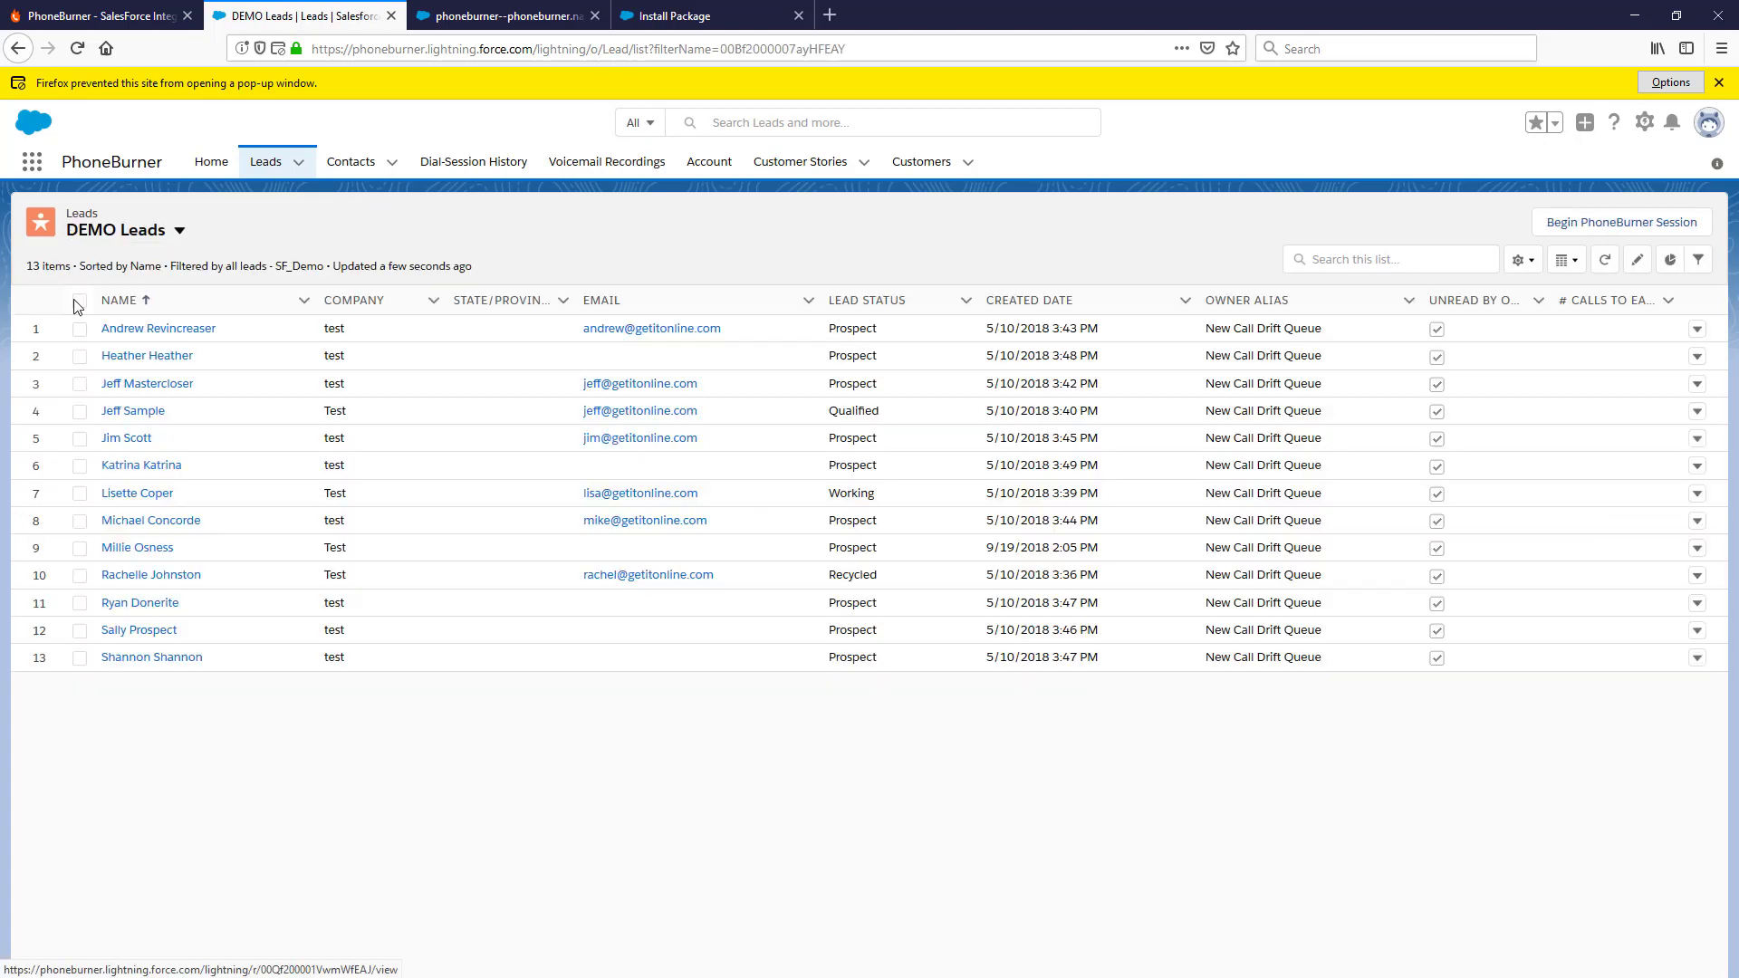
{"action": "left_click", "coordinate": [78, 301]}
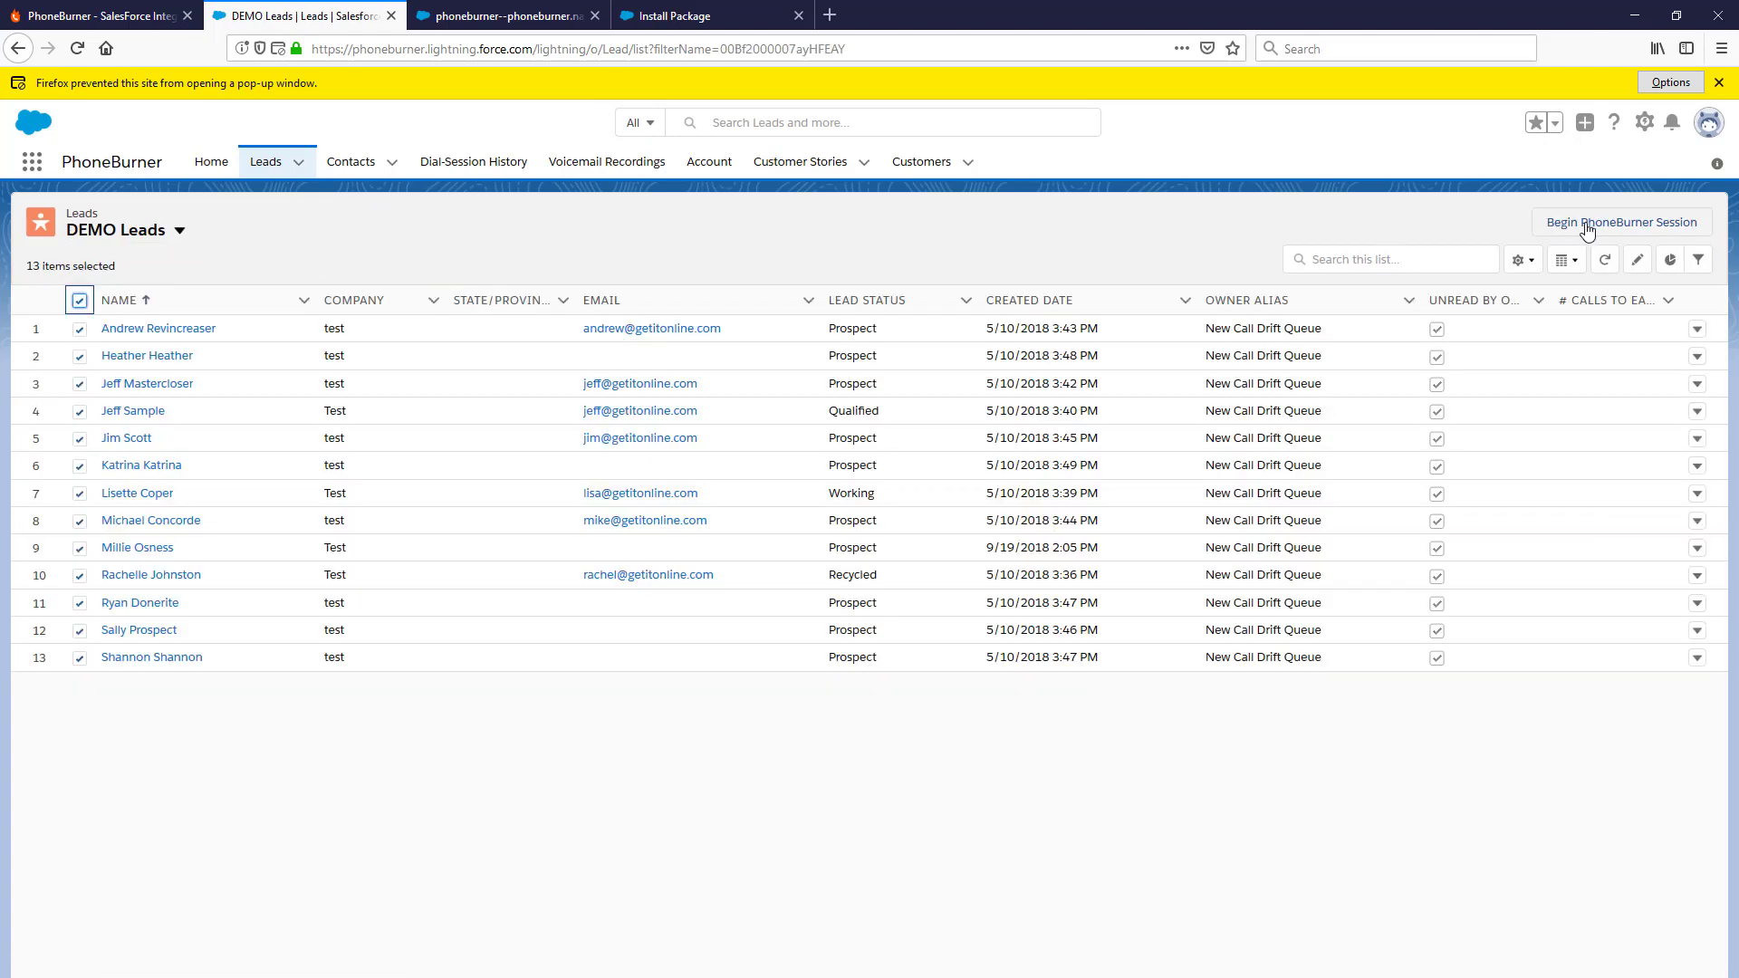
{"action": "left_click", "coordinate": [1616, 226]}
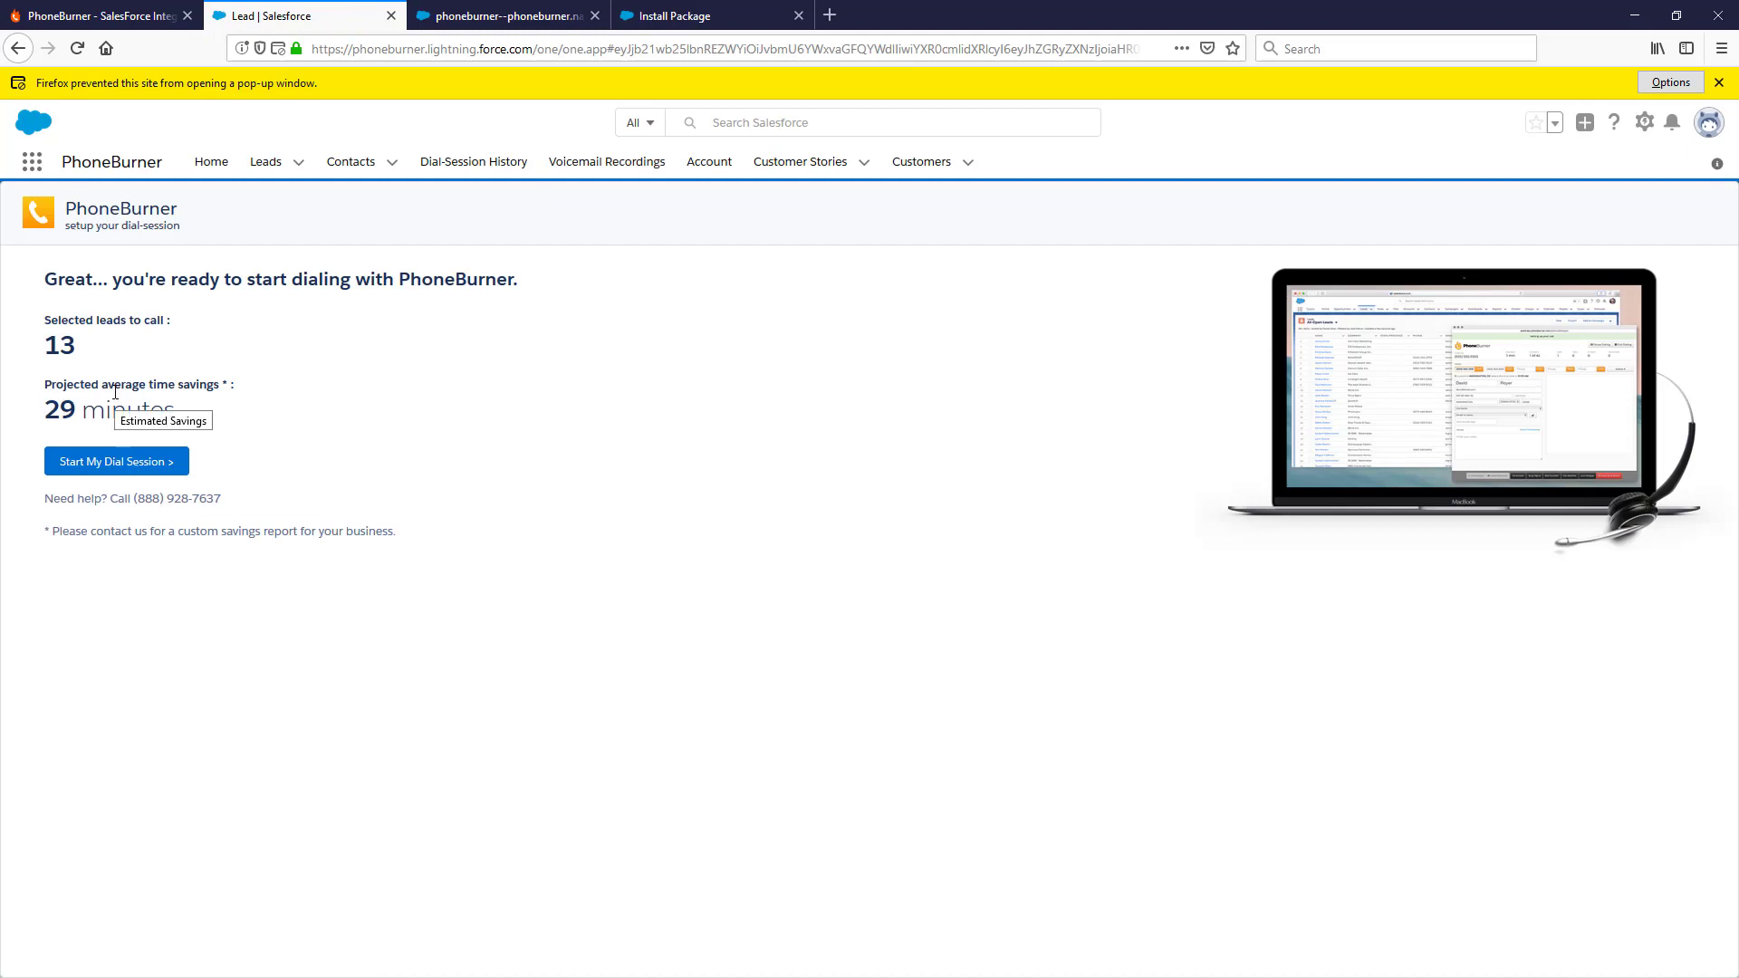
- Sign in with the saved username and launch the dial session using default settings, enlarging the dialer
{"action": "left_click", "coordinate": [121, 469]}
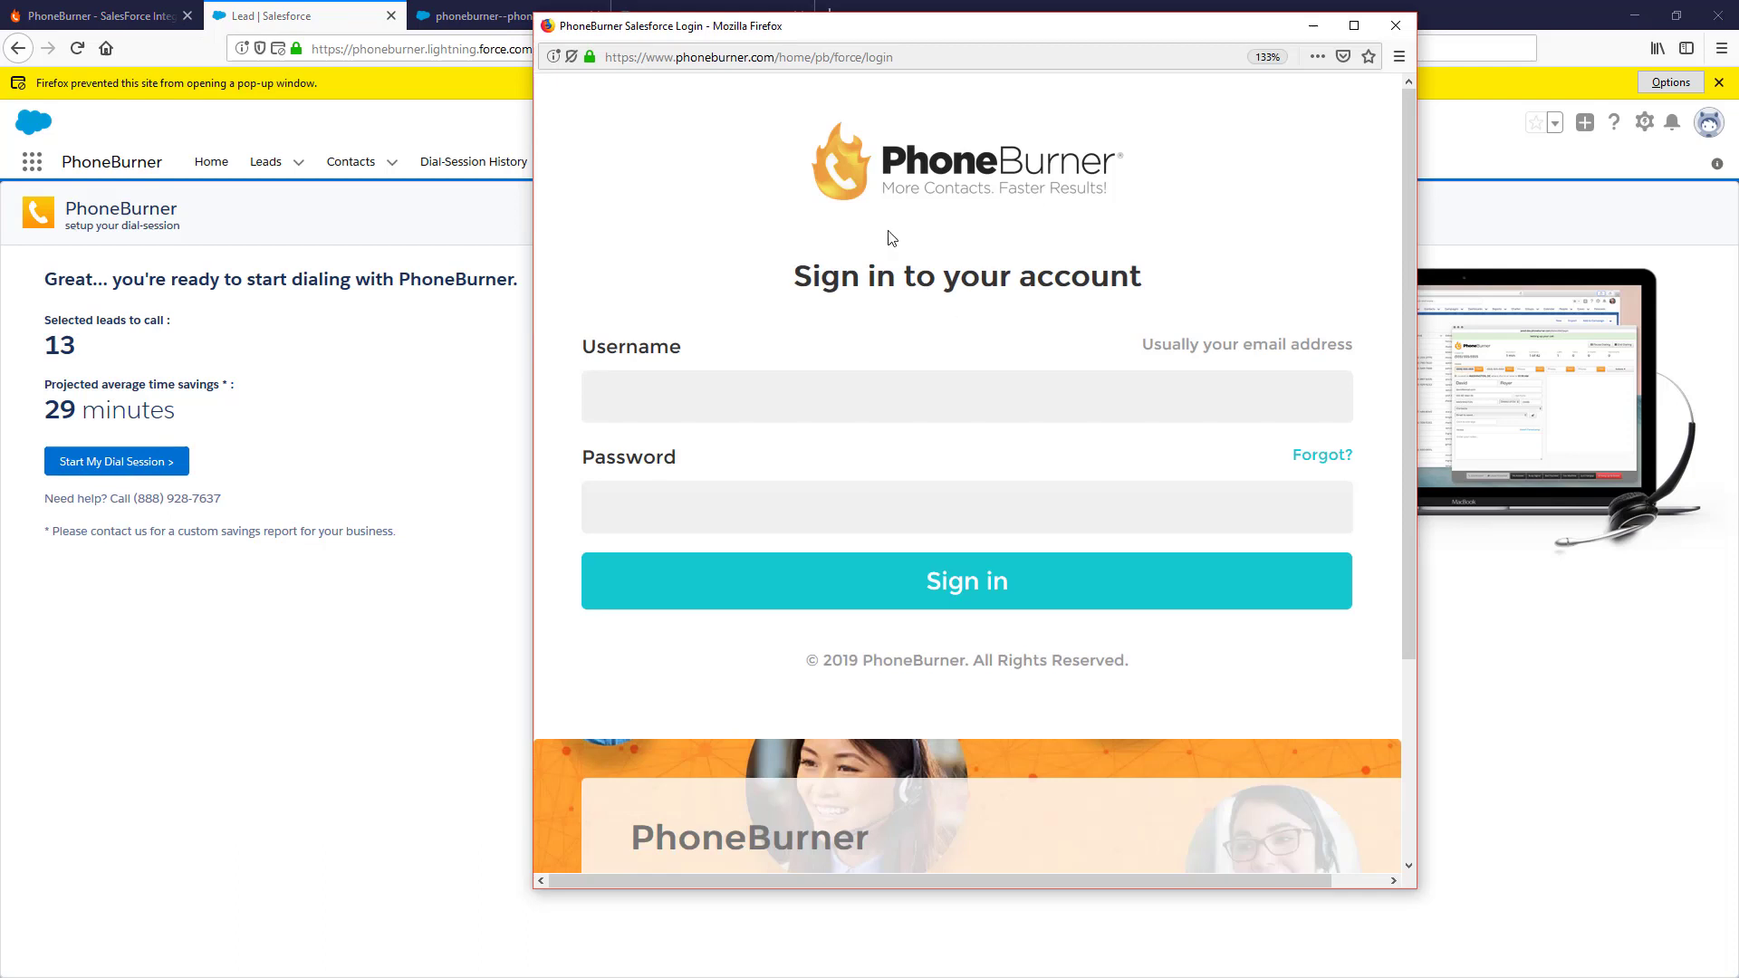
{"action": "left_click", "coordinate": [668, 406]}
{"action": "key", "text": "Down"}
{"action": "key", "text": "Down"}
{"action": "key", "text": "Down"}
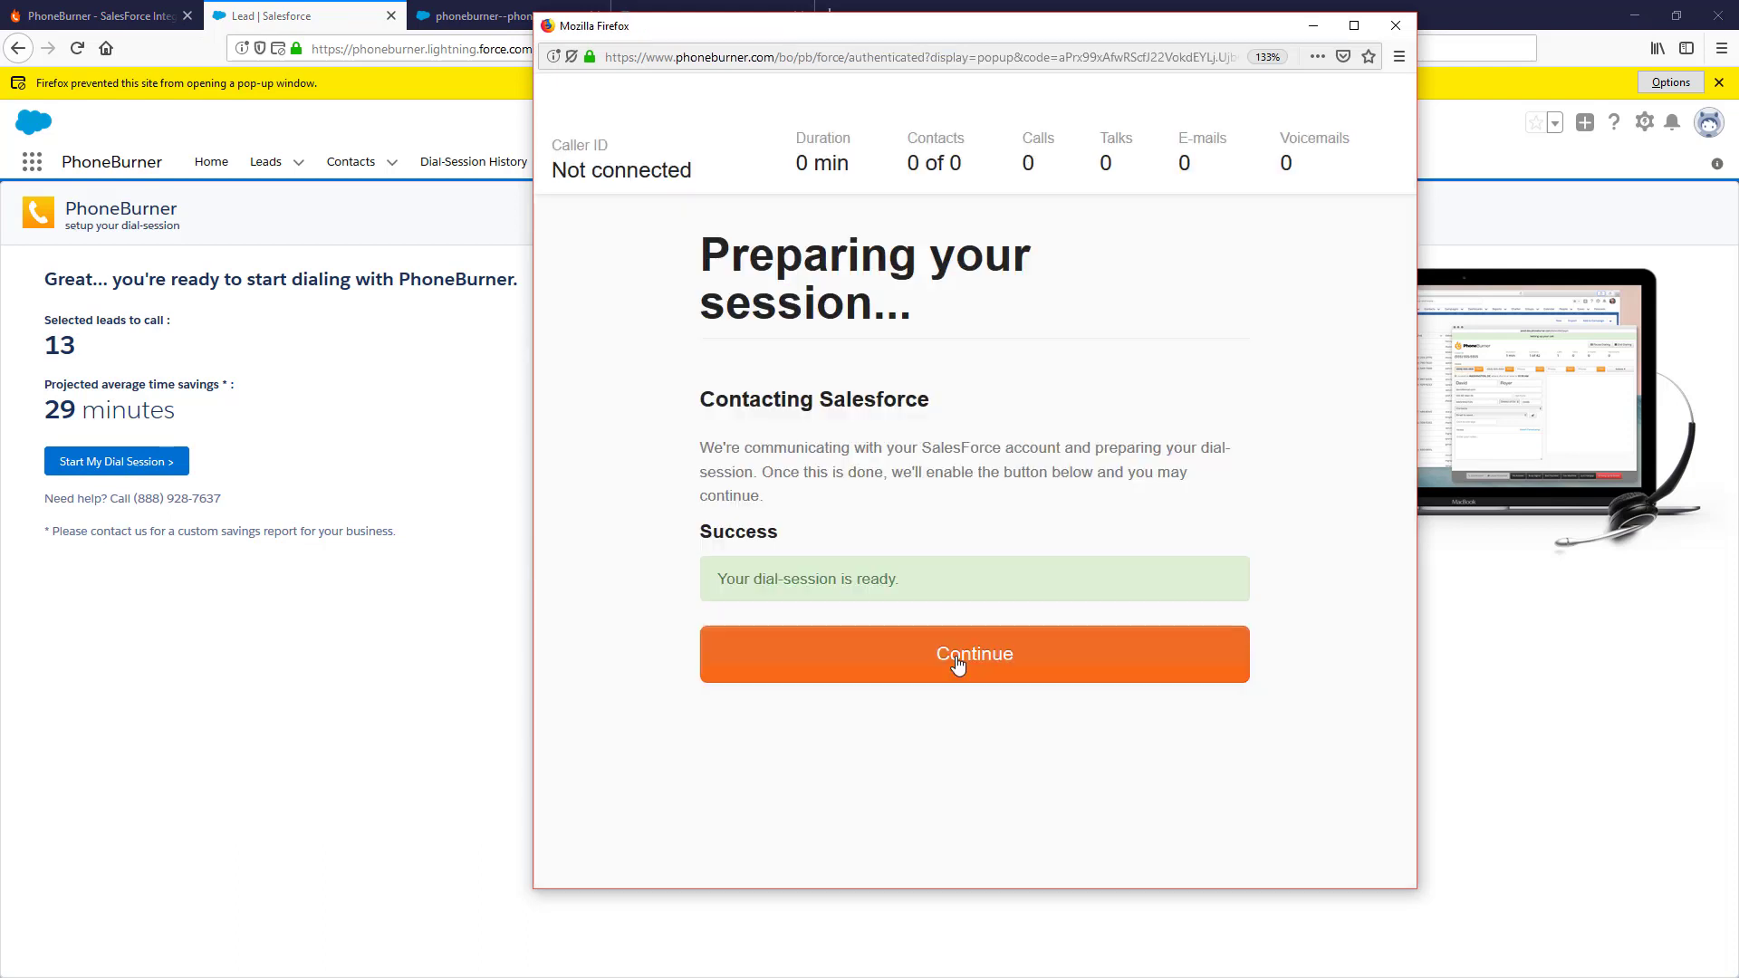
{"action": "left_click", "coordinate": [957, 664]}
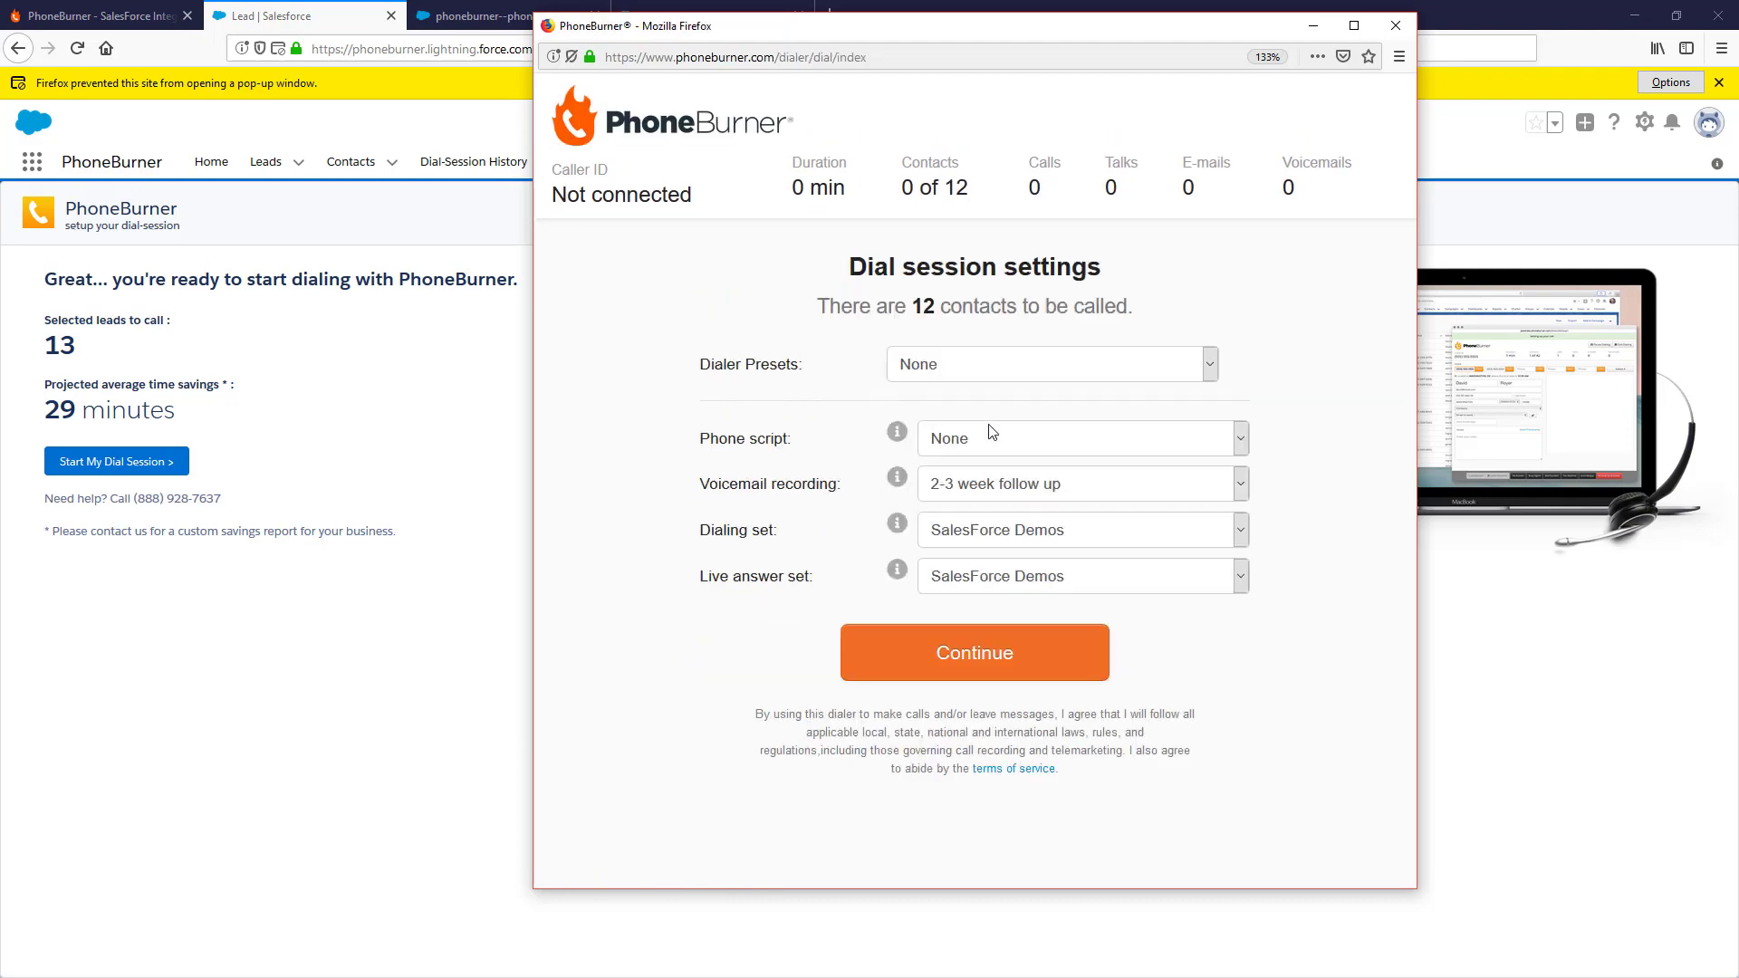
{"action": "left_click", "coordinate": [1158, 451]}
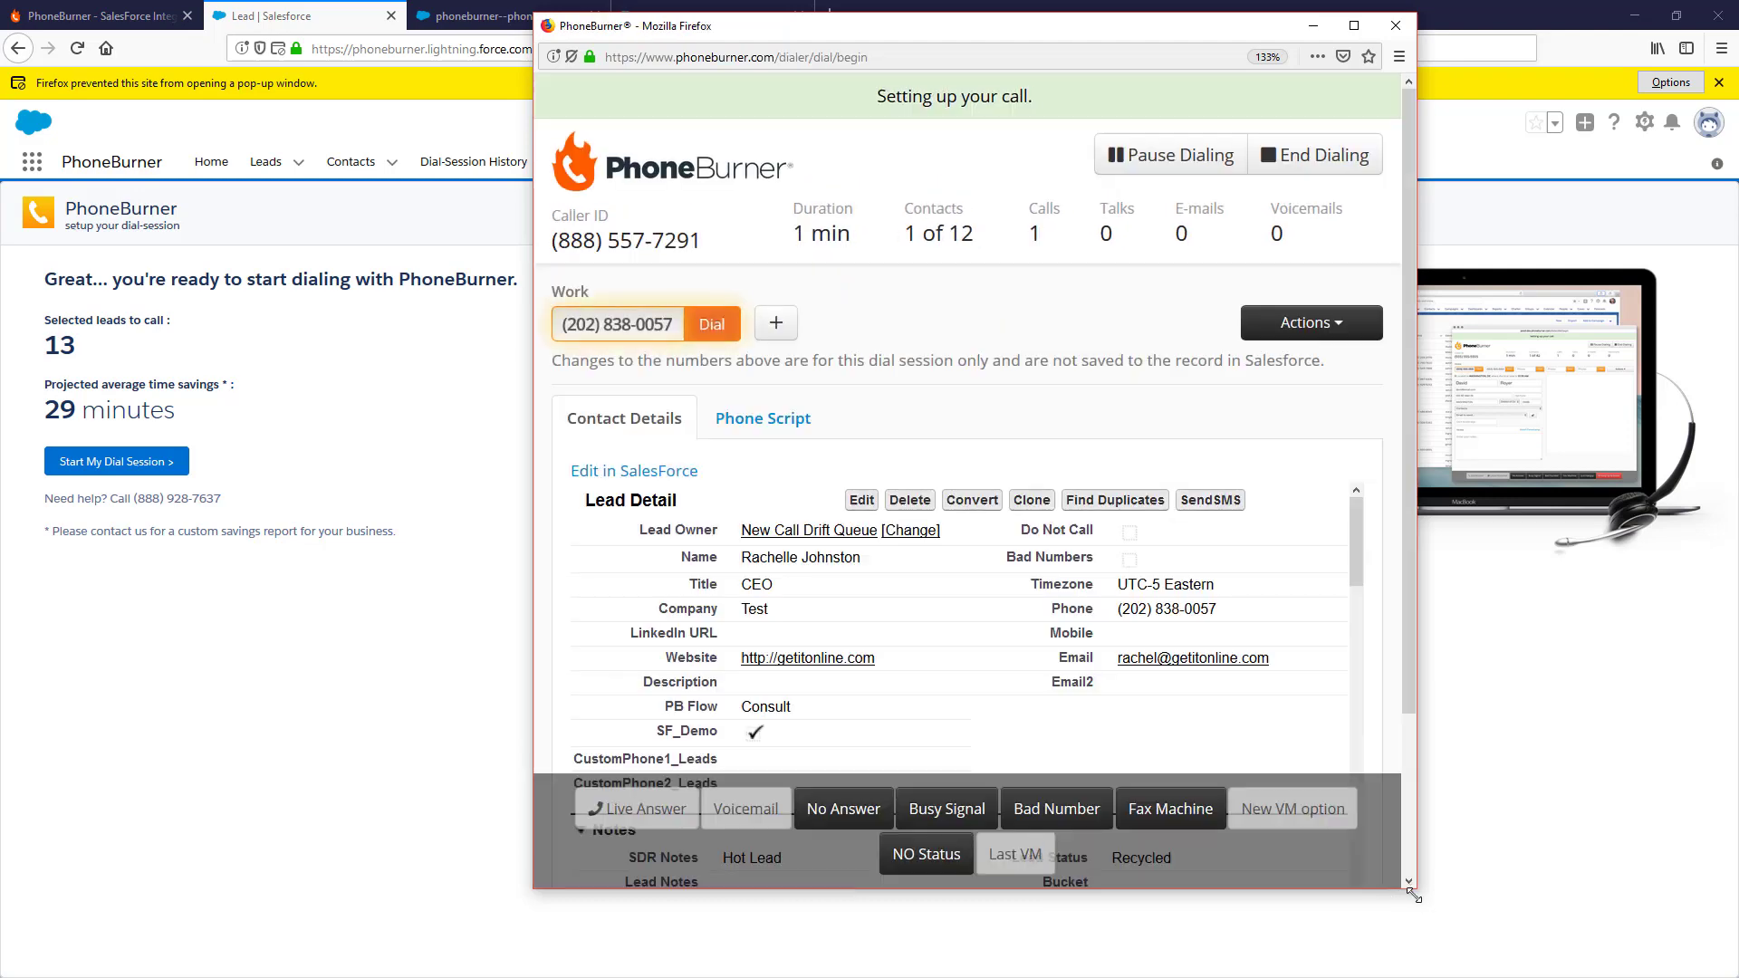
{"action": "left_click_drag", "start_coordinate": [1414, 894], "coordinate": [1621, 962]}
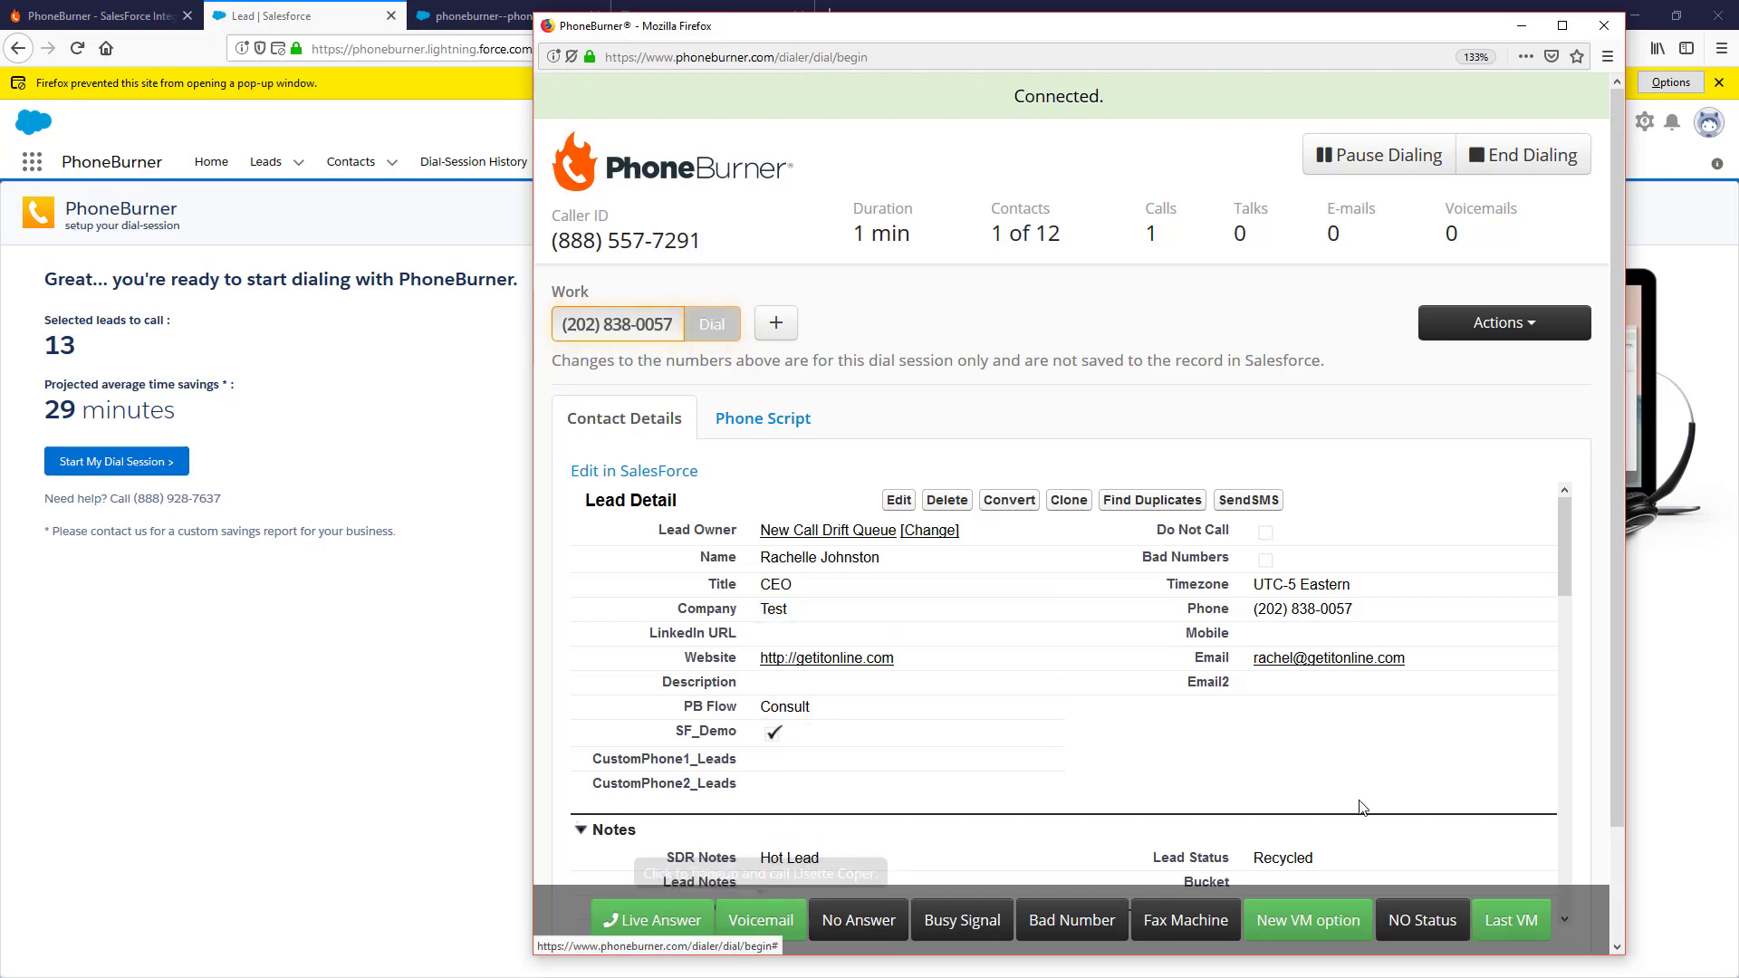
- Log Last VM, New VM and No Answer outcomes, then dial contact 3's mobile number
{"action": "left_click", "coordinate": [1511, 916]}
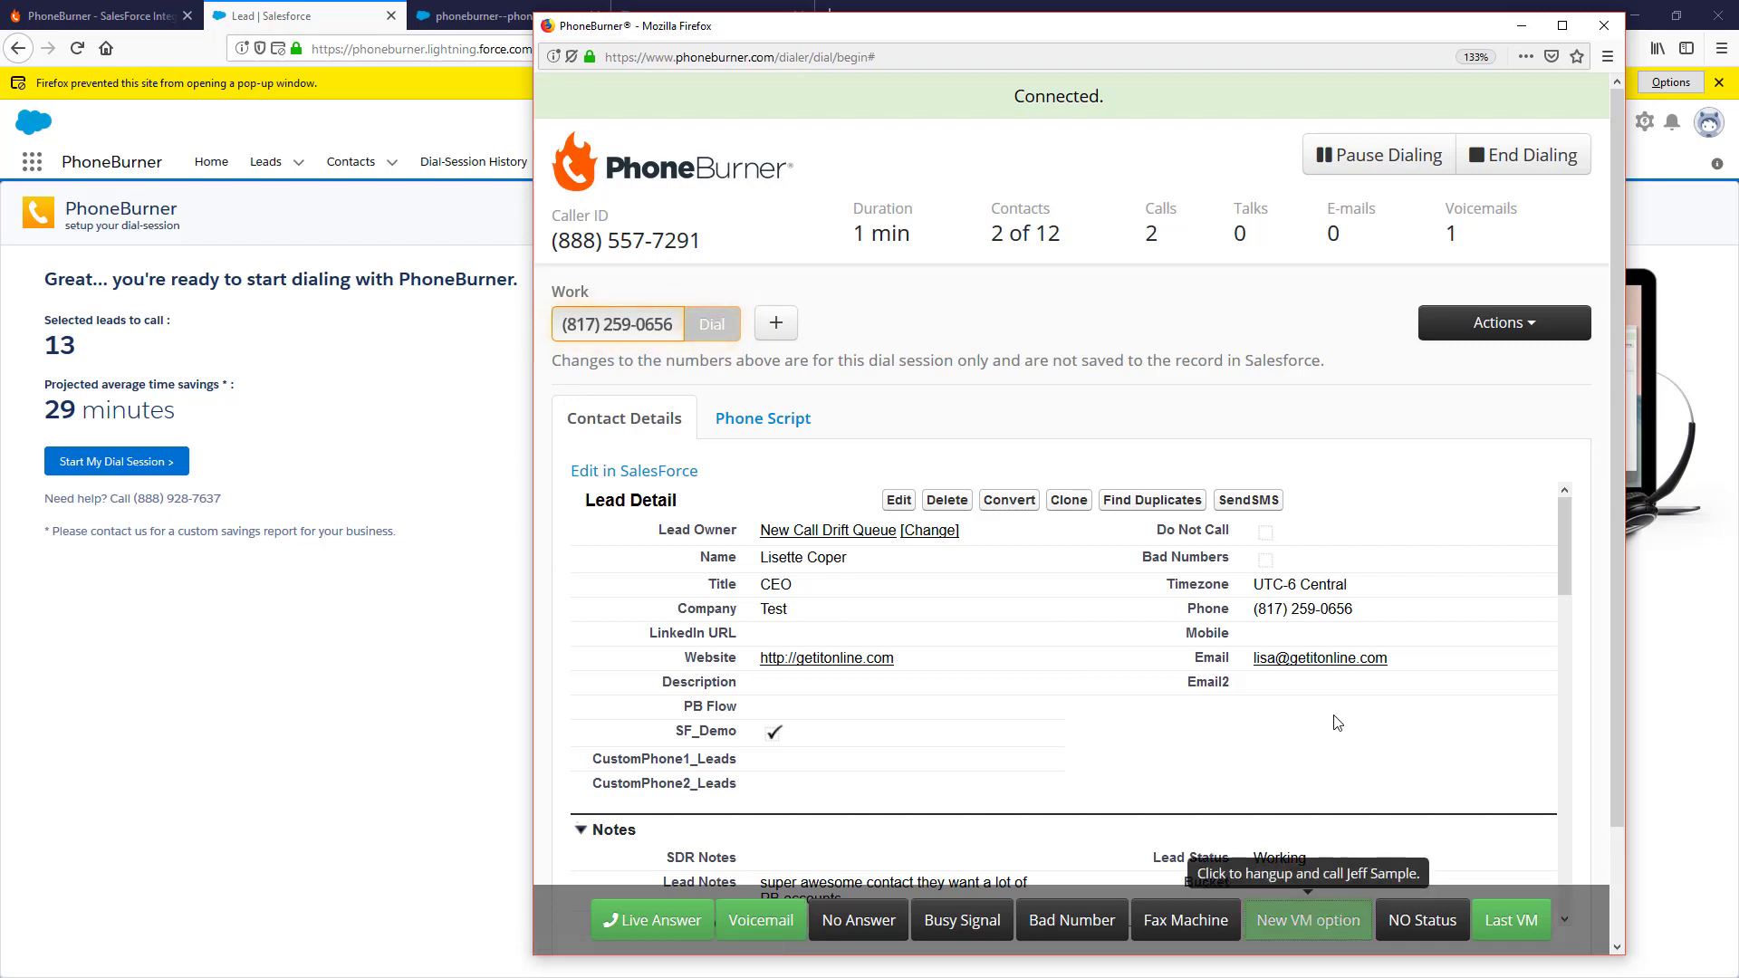
{"action": "left_click", "coordinate": [1313, 920]}
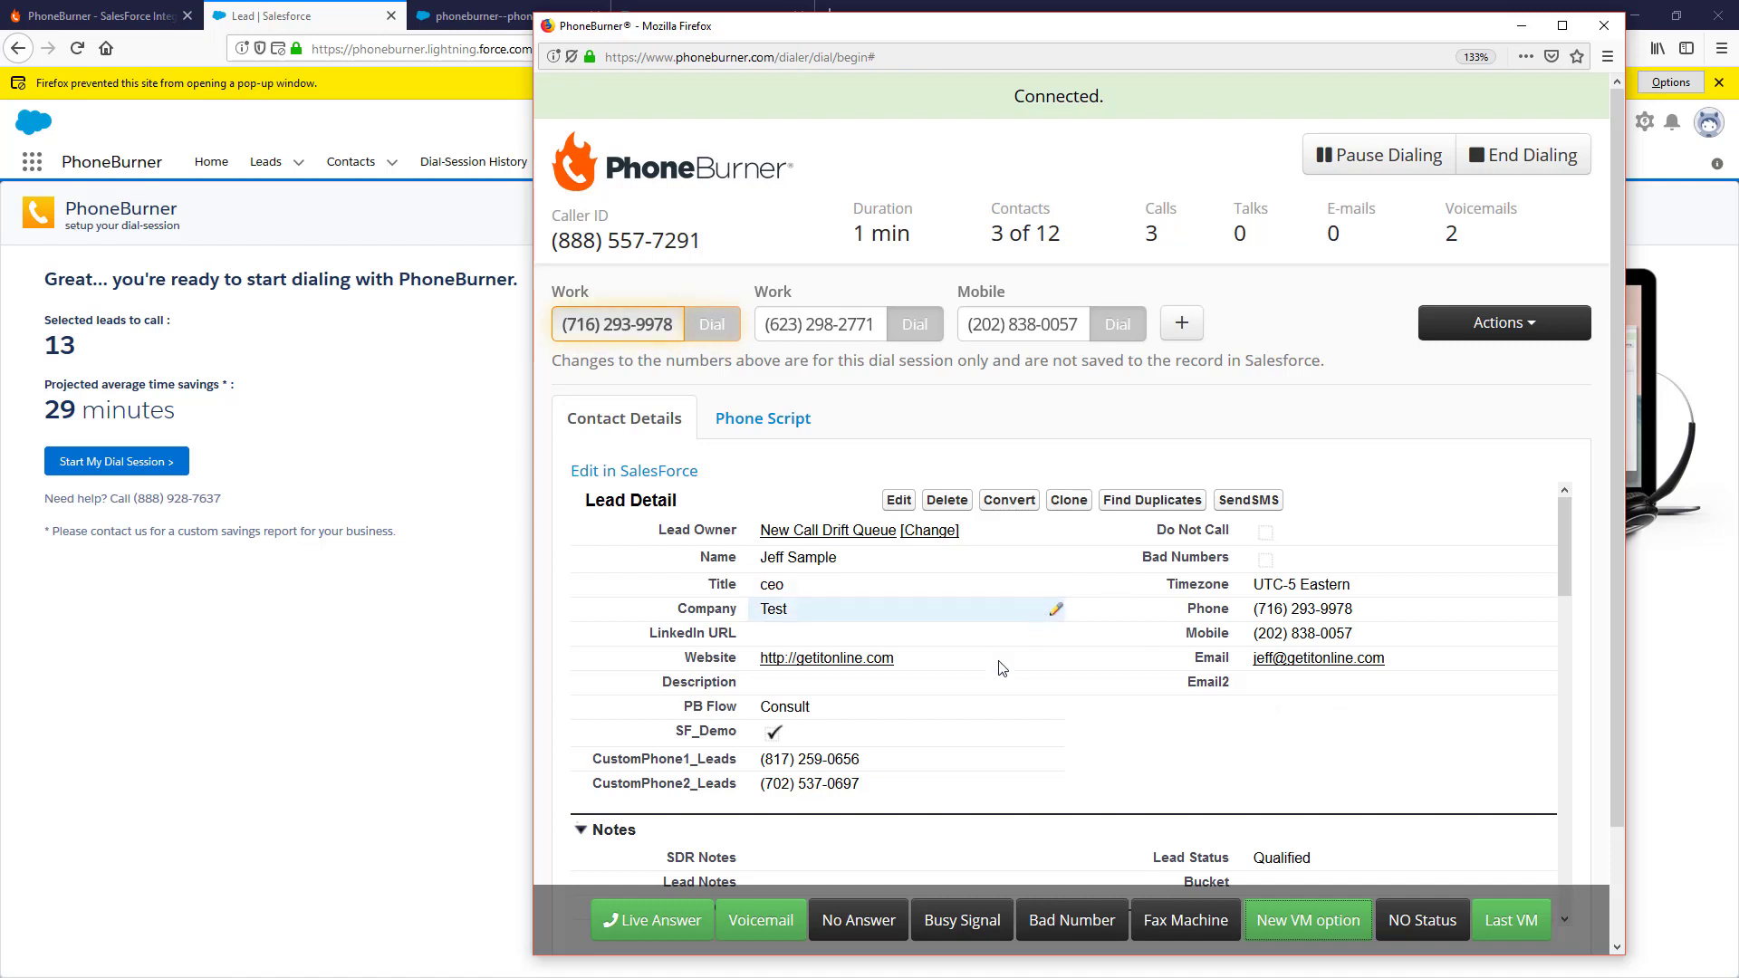
{"action": "left_click", "coordinate": [857, 918]}
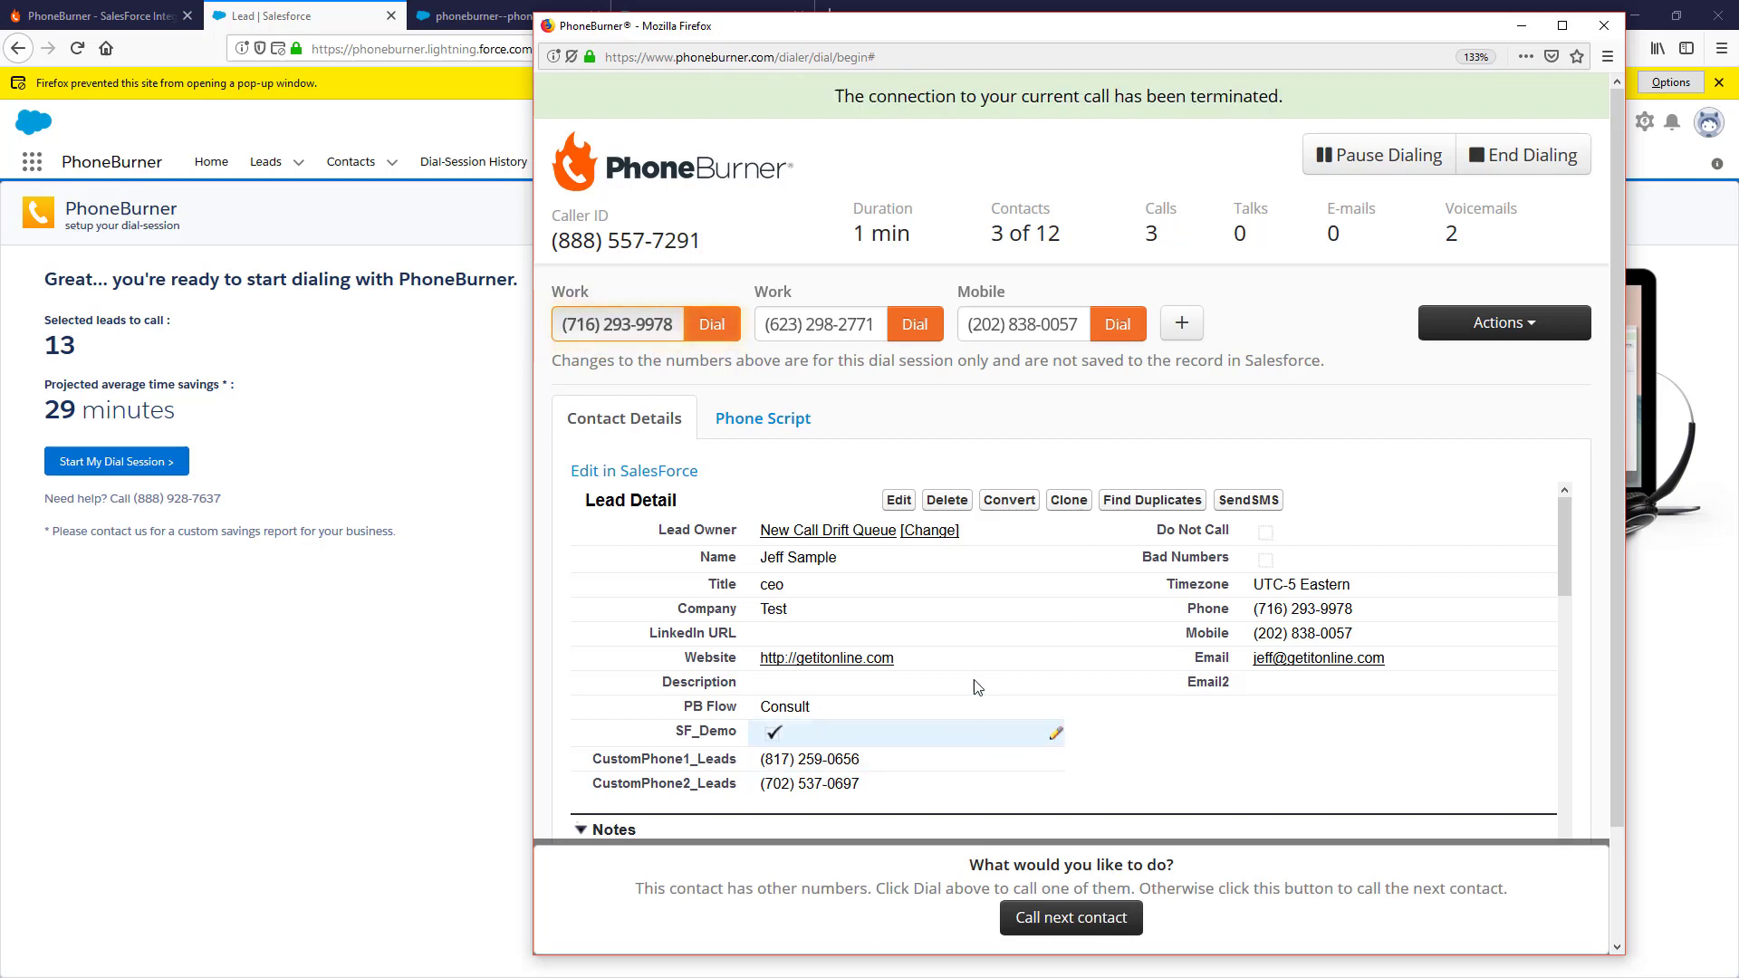
{"action": "left_click", "coordinate": [1084, 928]}
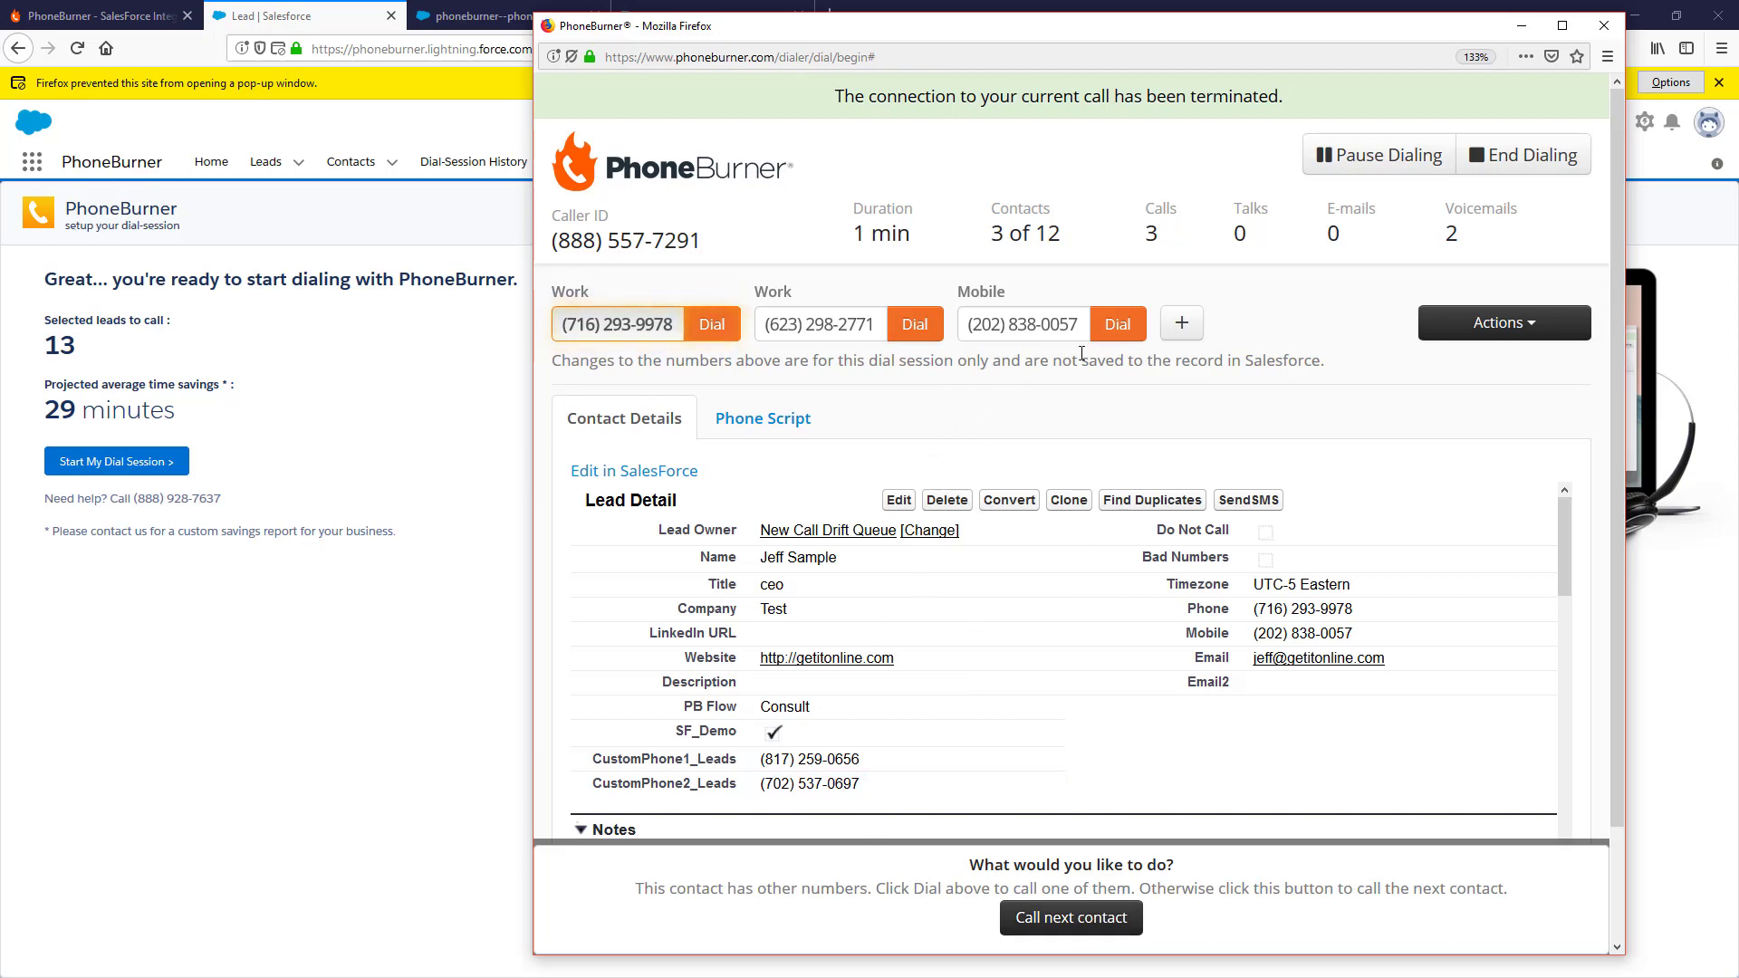
{"action": "left_click", "coordinate": [1119, 326]}
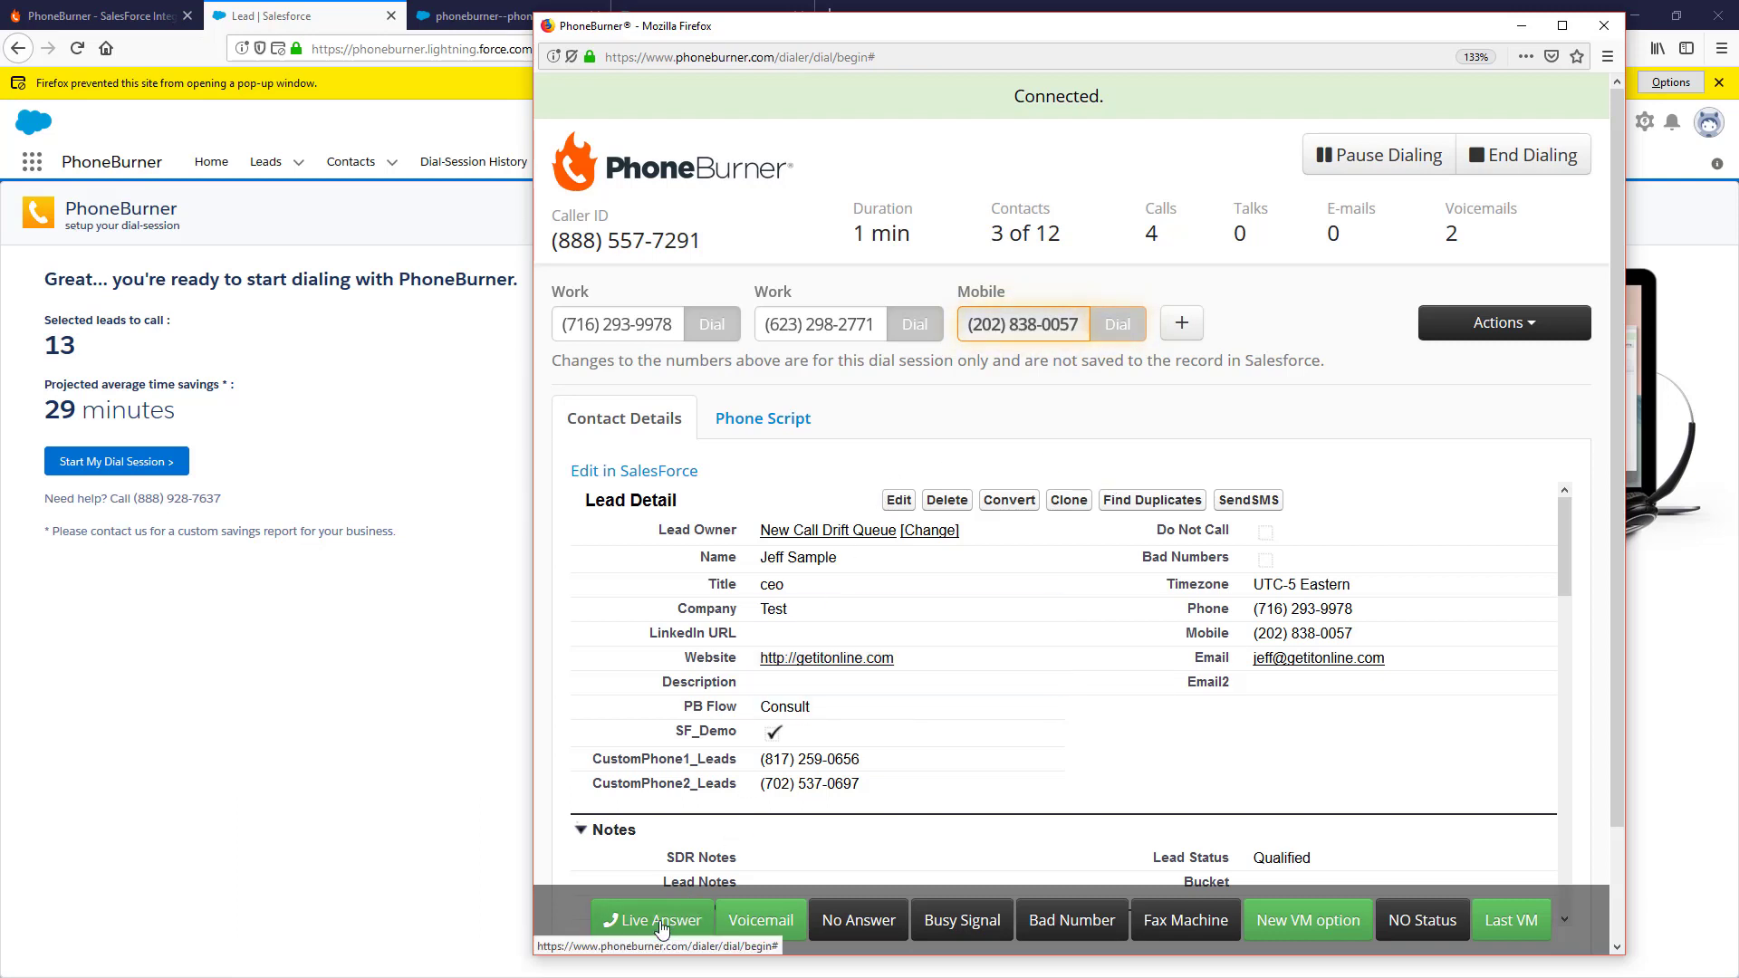
- Log contact 3's call as Live Answer and change their Lead Status inline to Qualified
{"action": "left_click", "coordinate": [695, 907]}
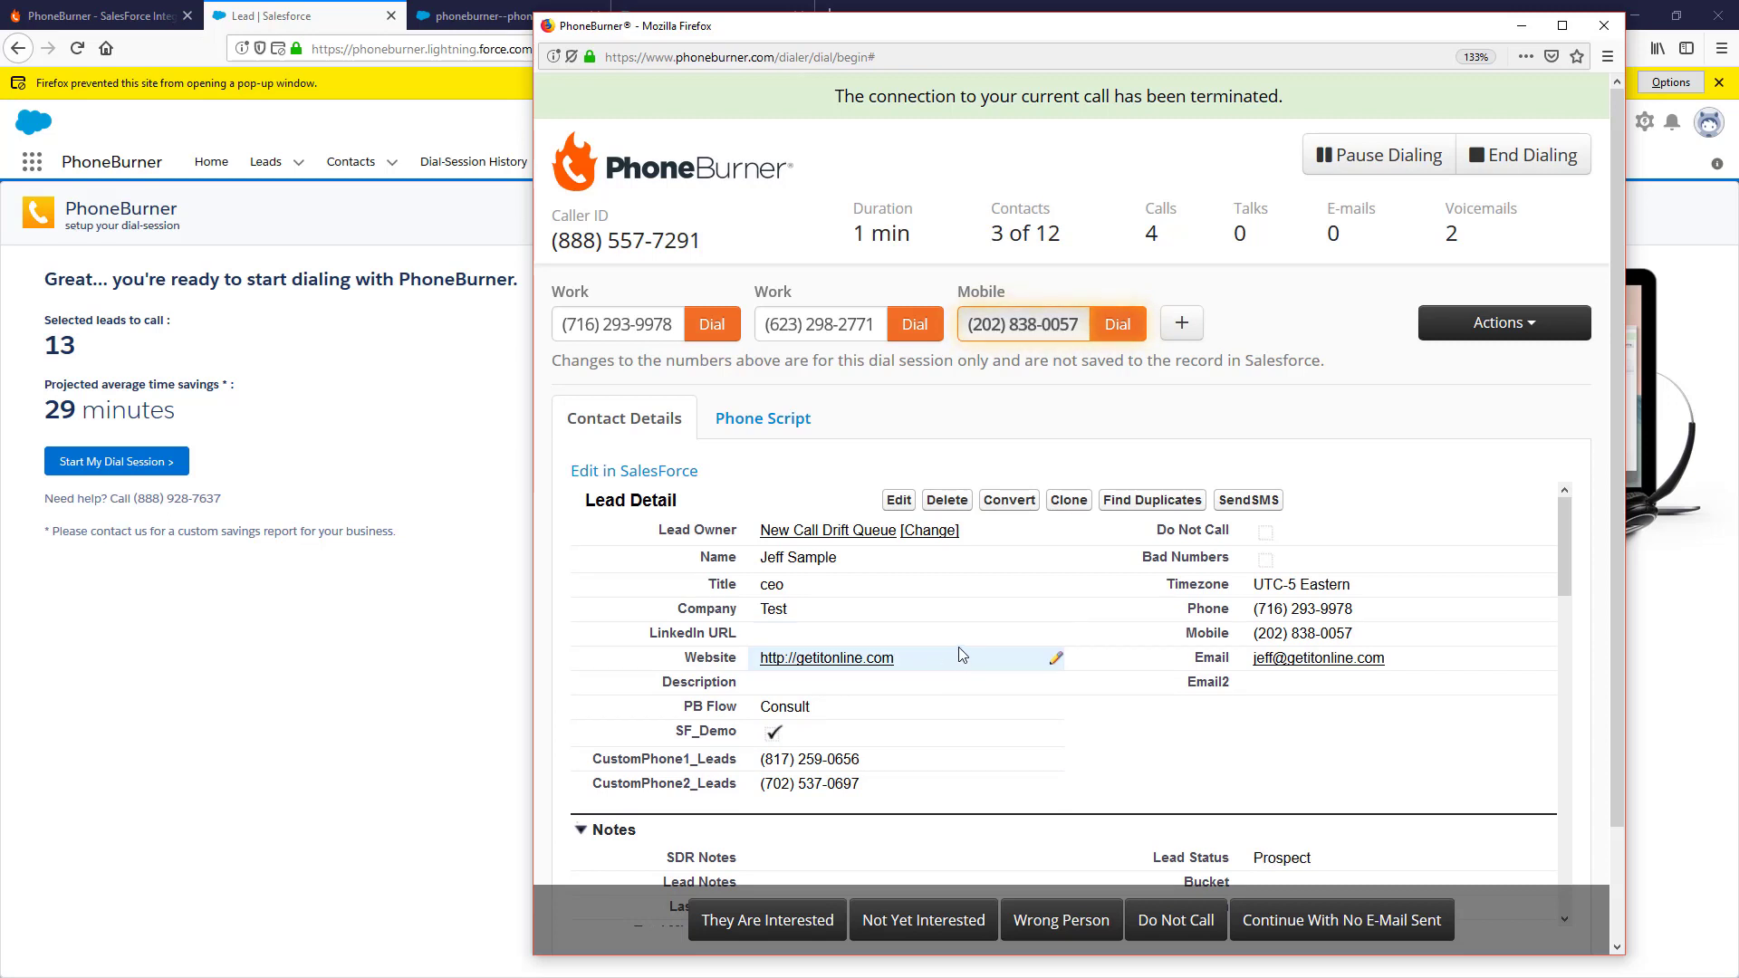
{"action": "scroll", "coordinate": [1152, 625], "scroll_direction": "down", "scroll_amount": 3}
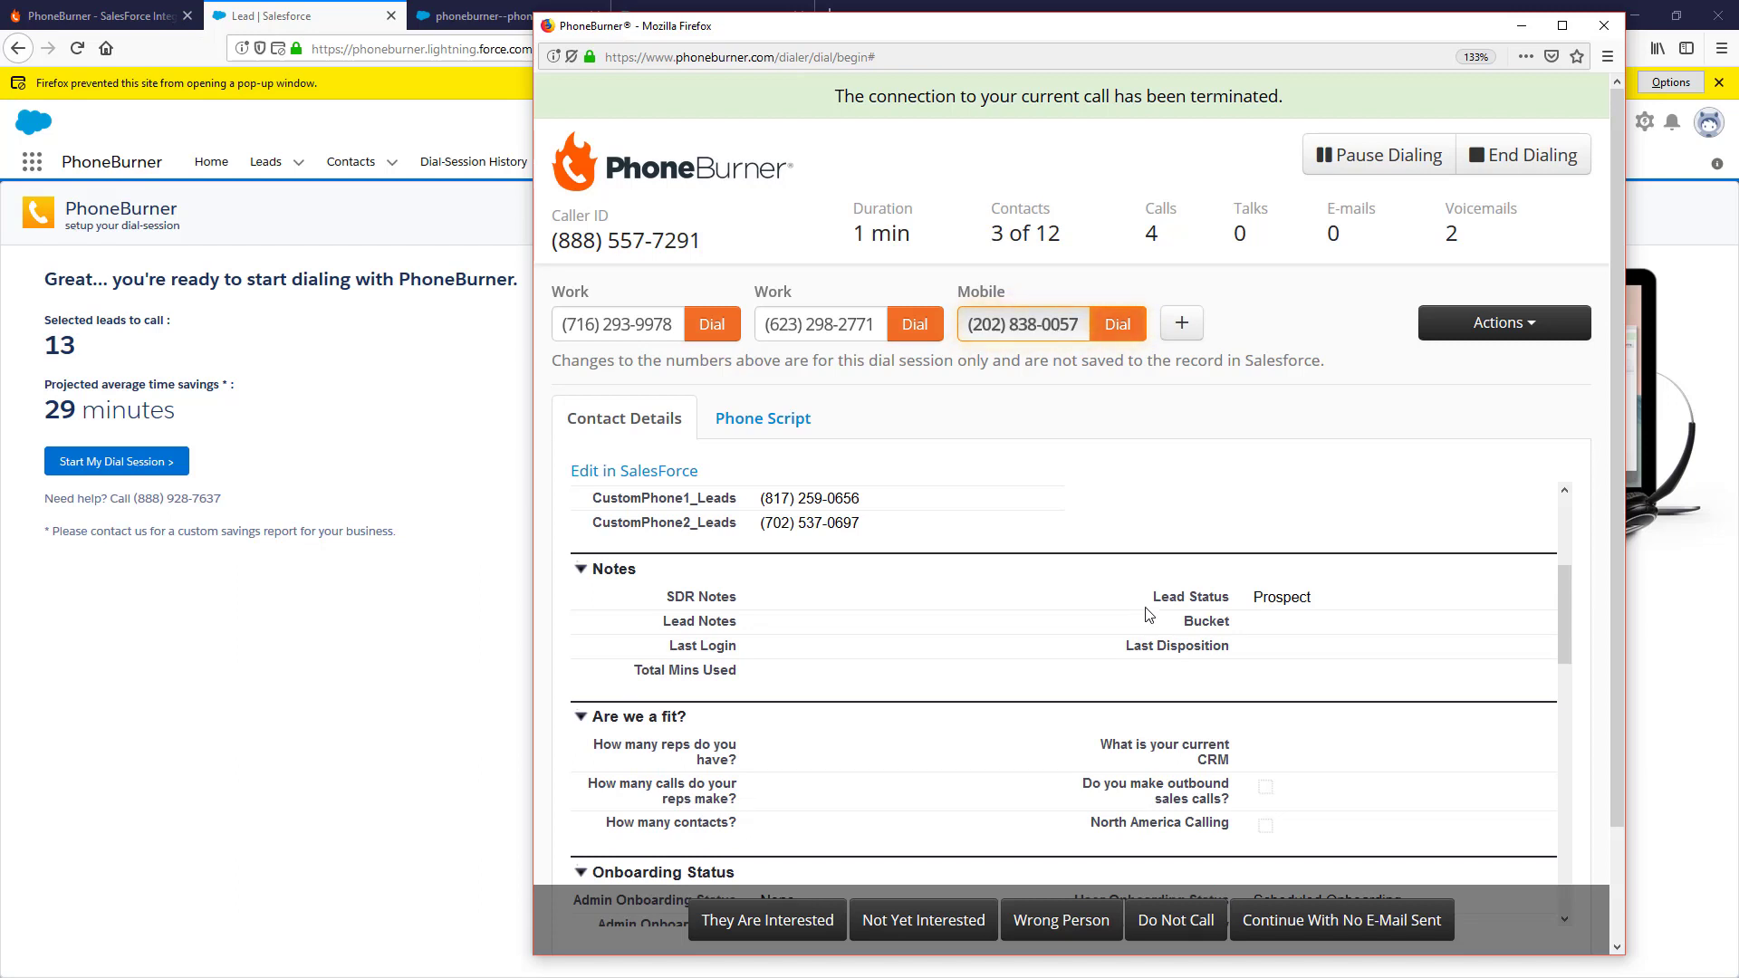
{"action": "left_click", "coordinate": [1277, 596]}
{"action": "left_click", "coordinate": [1096, 620]}
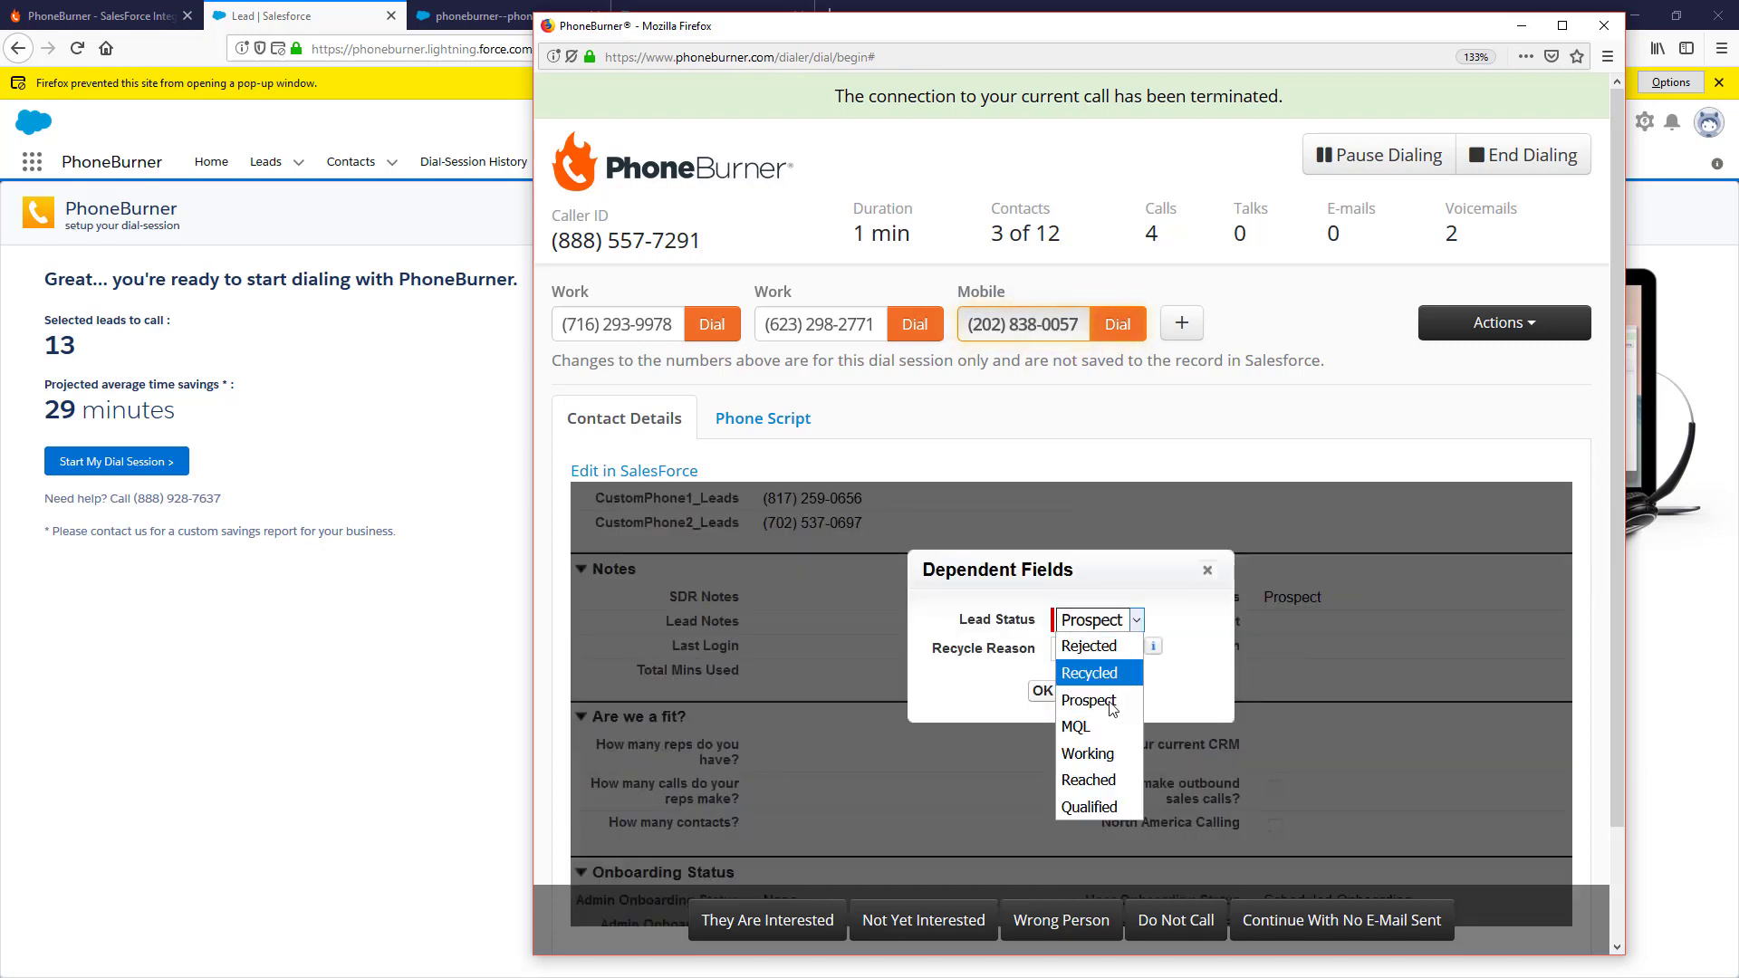
{"action": "left_click", "coordinate": [1081, 804]}
{"action": "left_click", "coordinate": [1043, 692]}
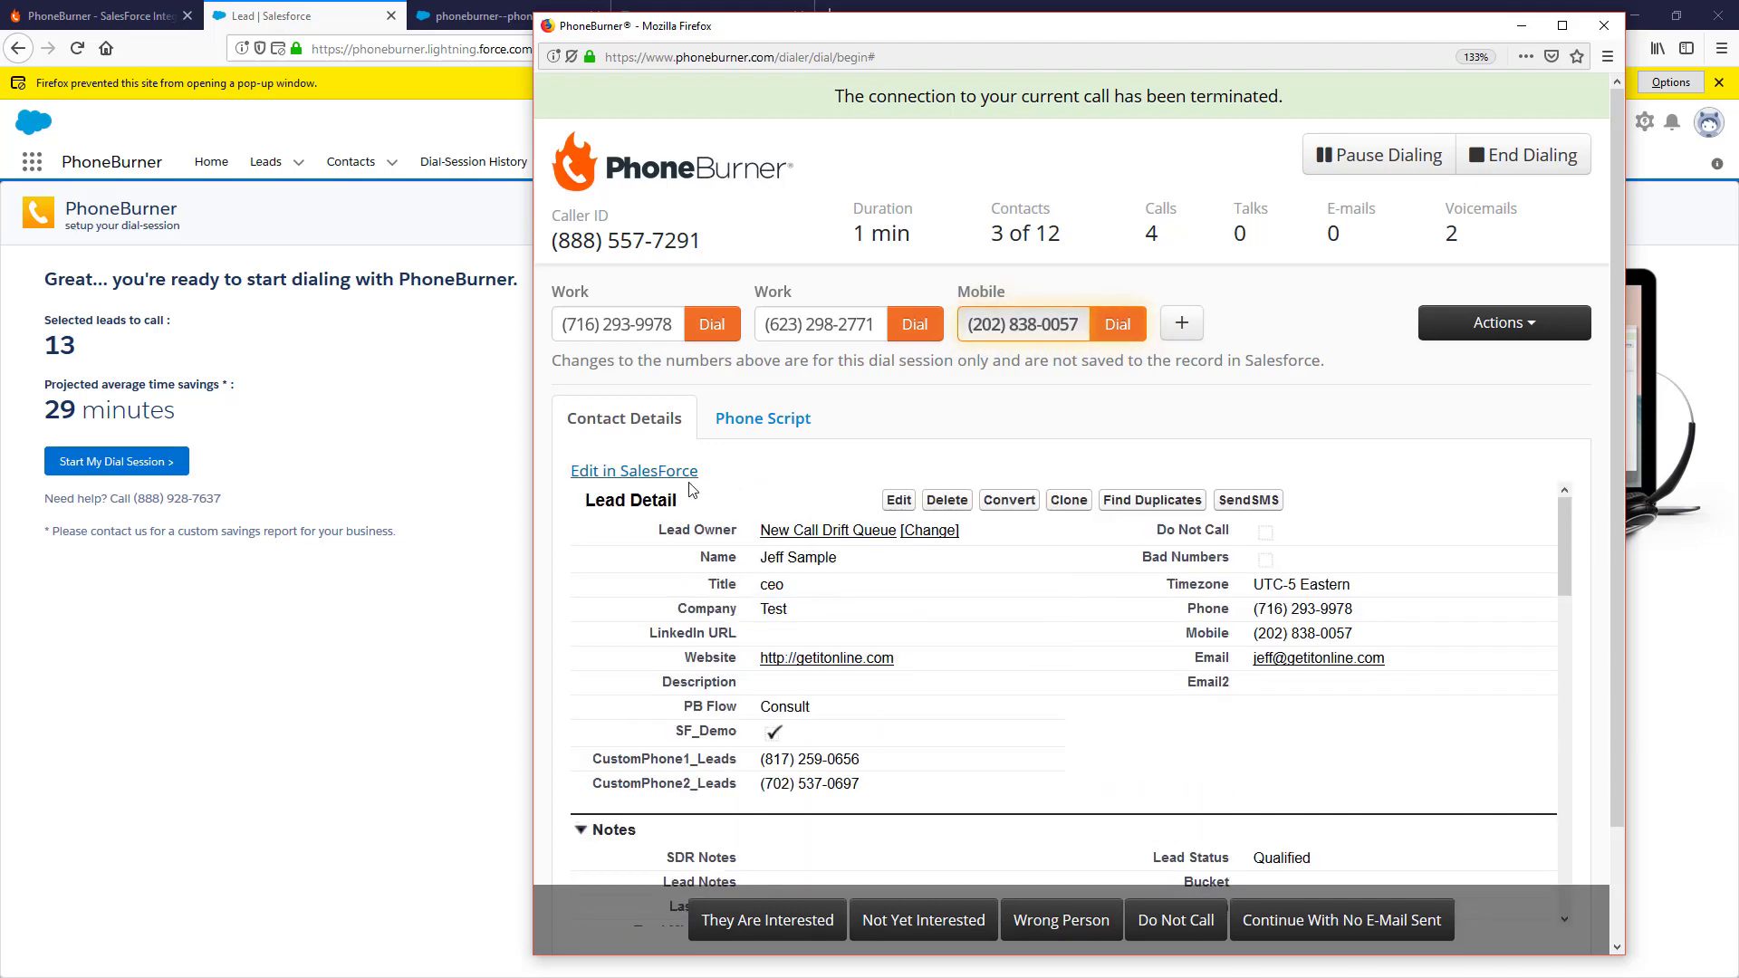
- Open contact 3's lead record in a new Salesforce tab and scroll down to Notes
{"action": "left_click", "coordinate": [626, 471]}
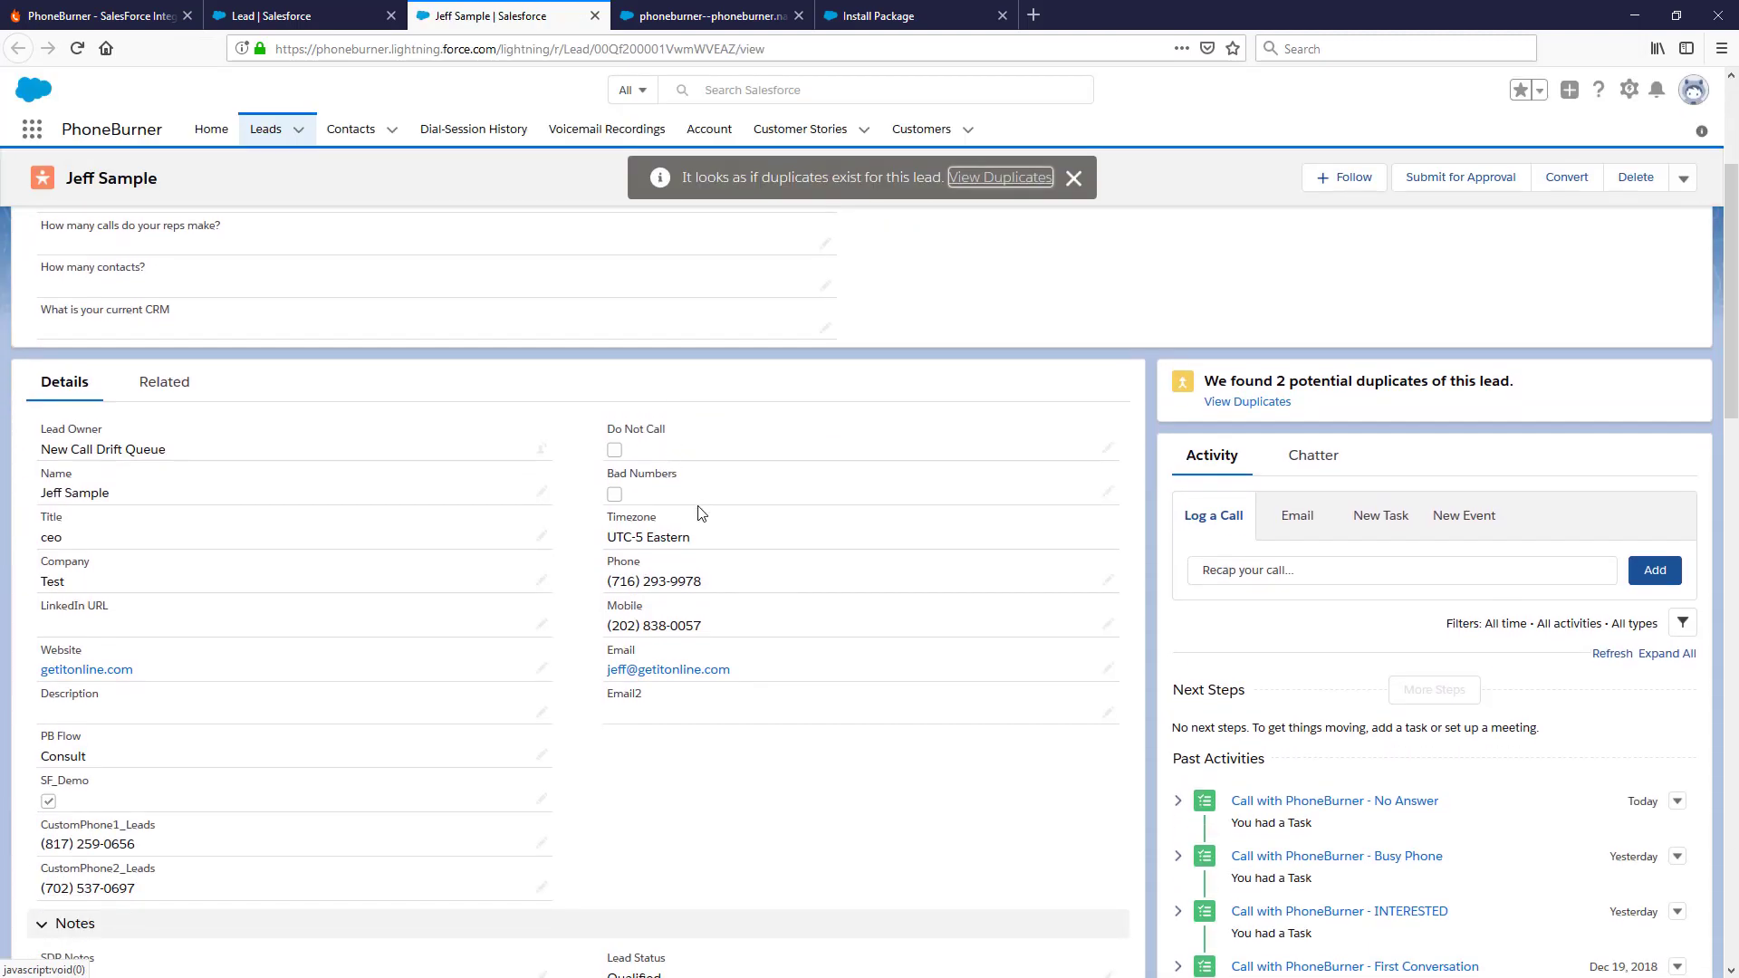
{"action": "scroll", "coordinate": [702, 514], "scroll_direction": "down", "scroll_amount": 4}
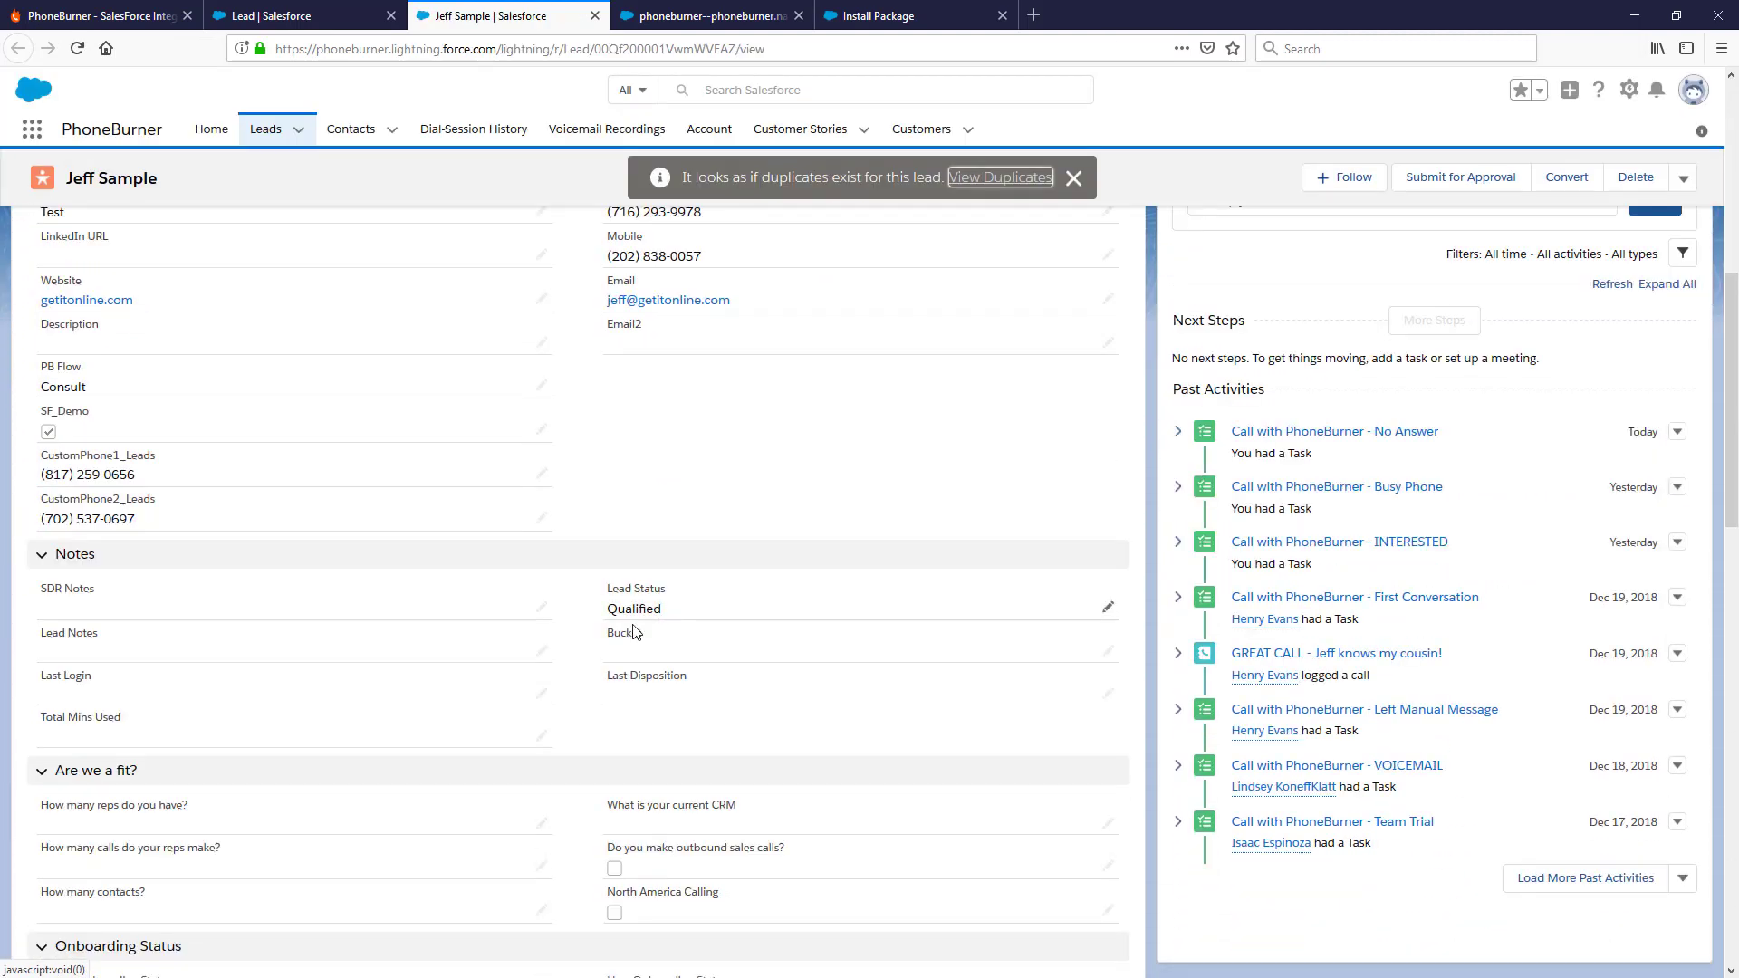